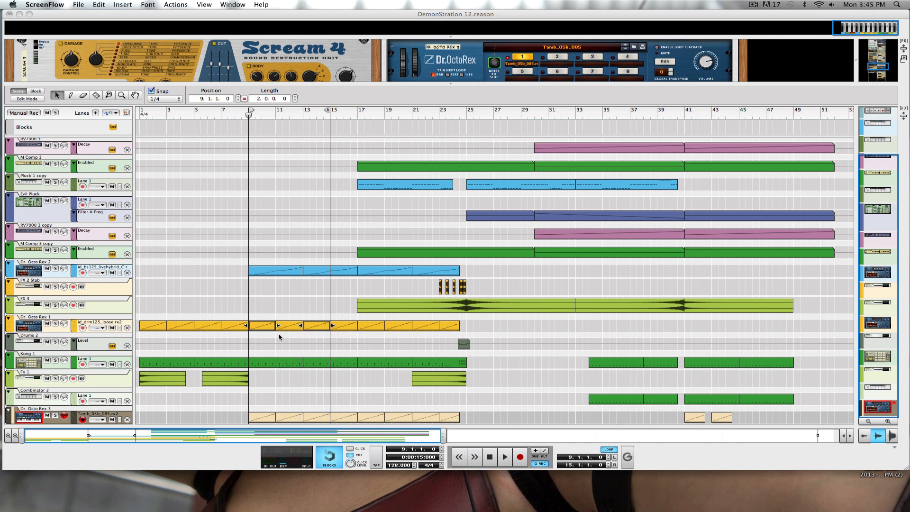
# Select the four-bar Kong 1 clip that starts at bar 9 in the sequencer.
pyautogui.click(265, 365)
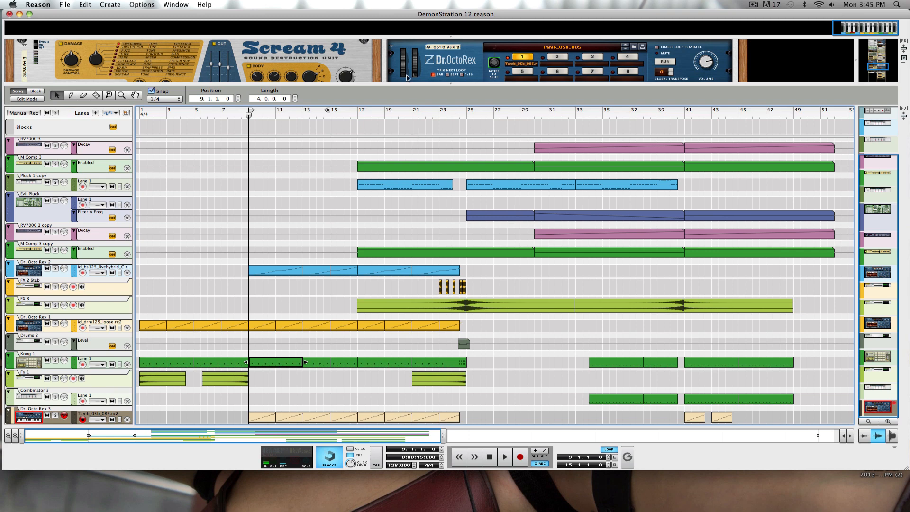
# Resize the rack and scroll it until the Kong drum designer is in view.
pyautogui.moveTo(404, 84); pyautogui.dragTo(402, 179)
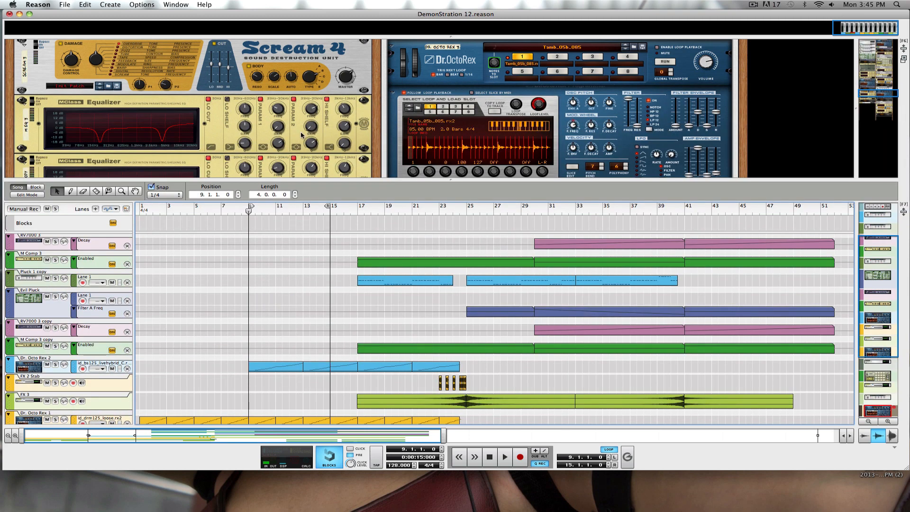
pyautogui.scroll(-10, 301, 135)
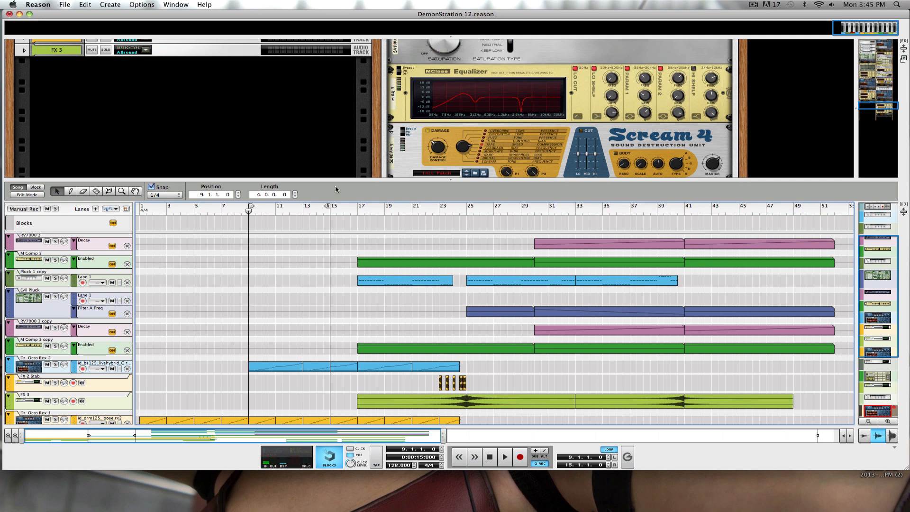
pyautogui.moveTo(341, 180); pyautogui.dragTo(347, 112)
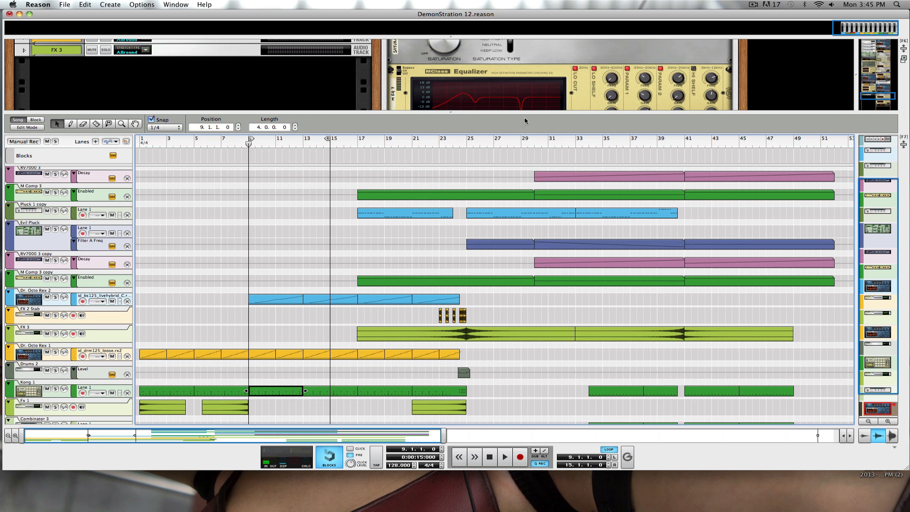
pyautogui.moveTo(518, 114); pyautogui.dragTo(518, 334)
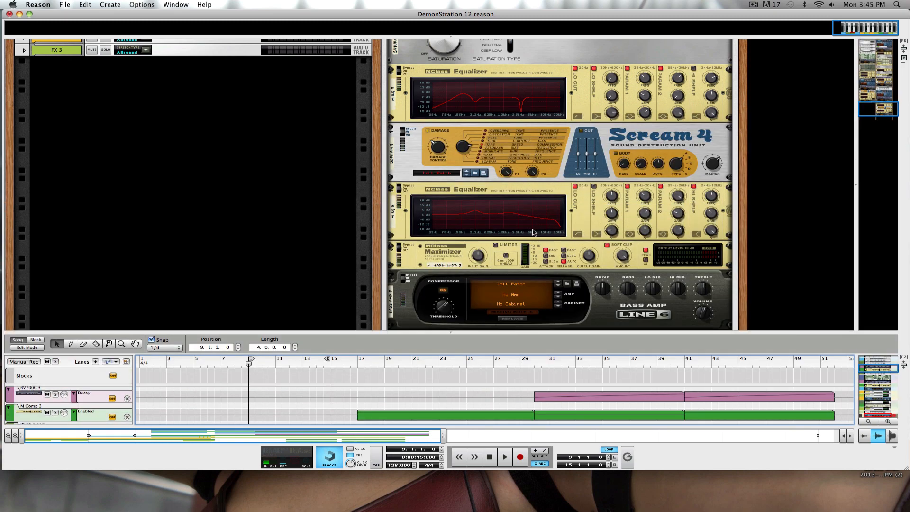
pyautogui.scroll(5, 545, 281)
pyautogui.scroll(15, 545, 281)
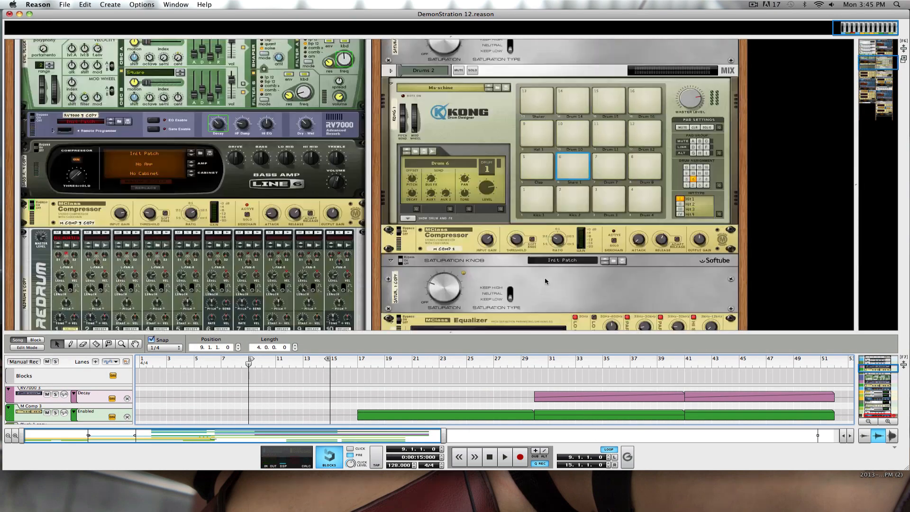
pyautogui.scroll(-5, 545, 281)
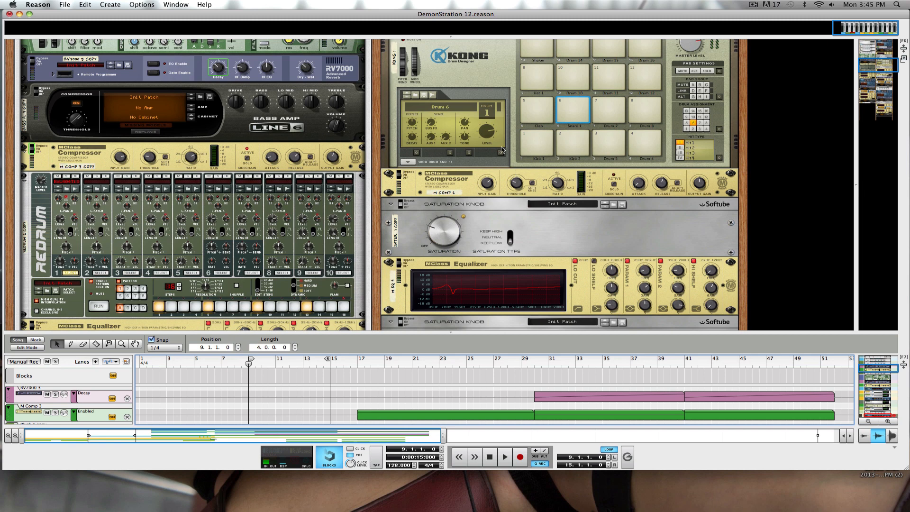
# Audition Kong's Kick 1, Kick 2 and Snare 1 pads, then enlarge the sequencer.
pyautogui.click(537, 148)
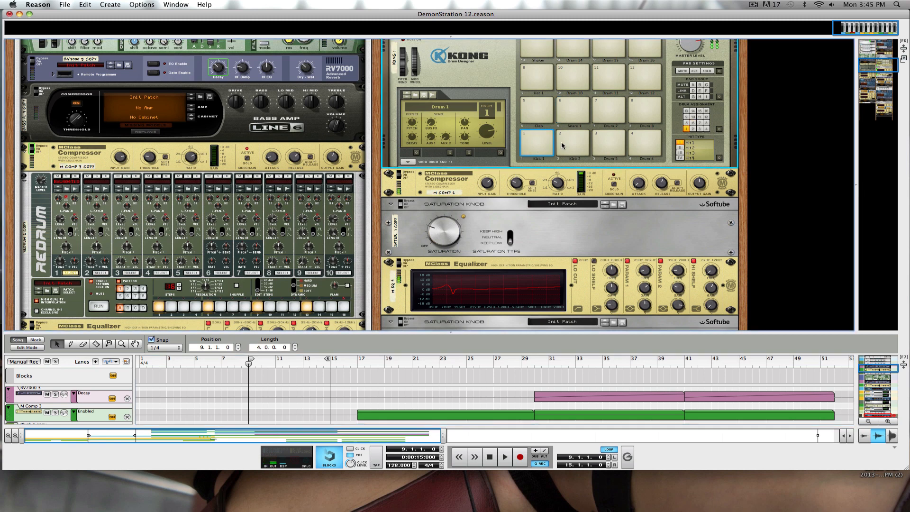
pyautogui.click(571, 141)
pyautogui.click(573, 107)
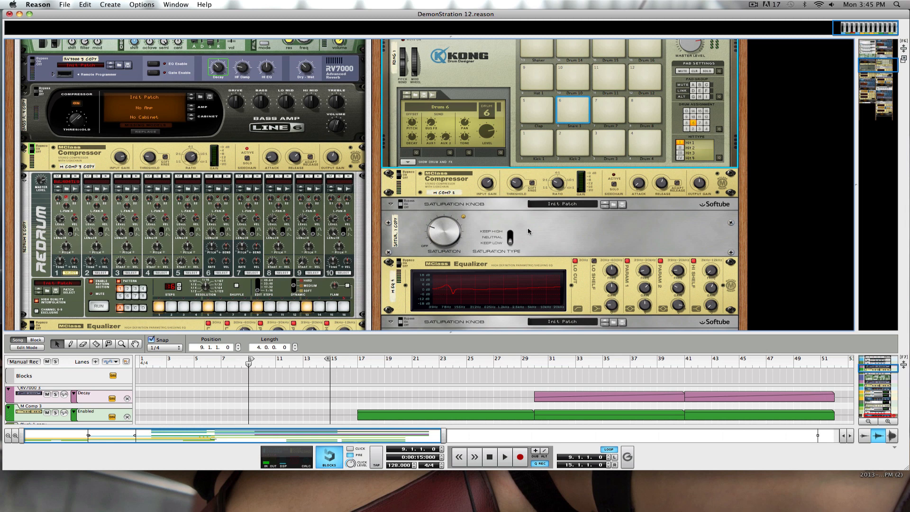
pyautogui.moveTo(419, 333); pyautogui.dragTo(449, 173)
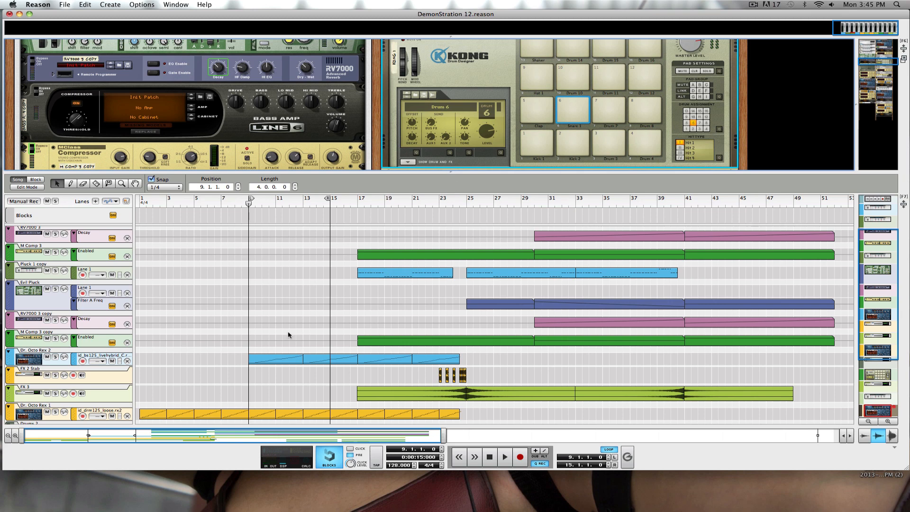
# Solo the Dr. Octo Rex 1 track and play the song briefly.
pyautogui.scroll(-5, 288, 334)
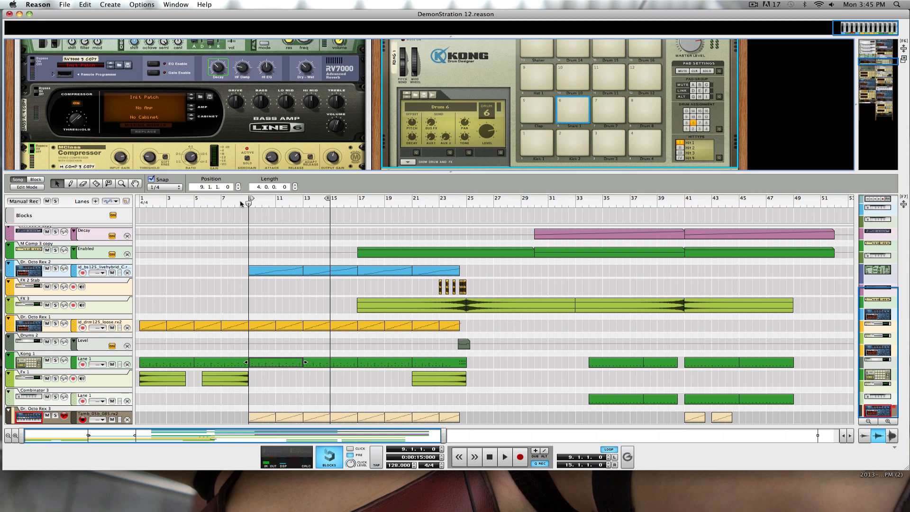
pyautogui.click(56, 323)
pyautogui.press('space')
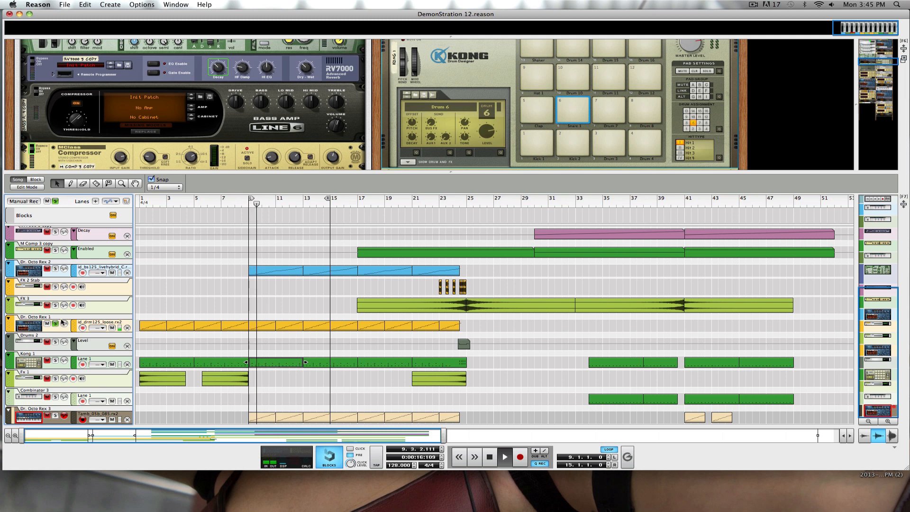
pyautogui.press('XF86AudioRaiseVolume')
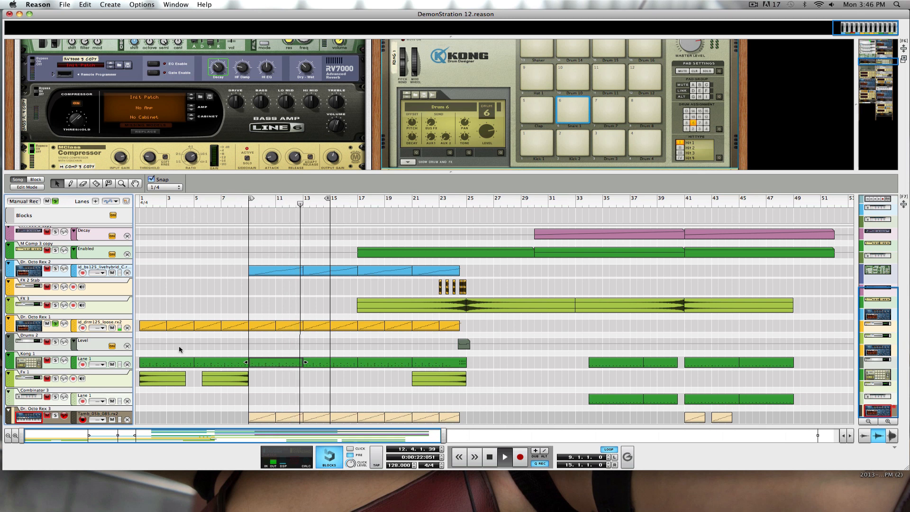
pyautogui.press('space')
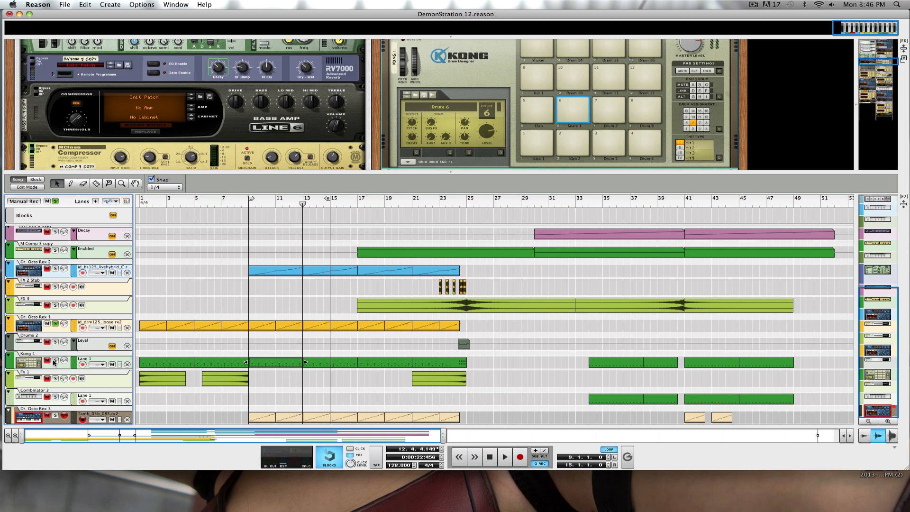
# Also solo Kong 1, replay the song, and select the Kong 1 clip at bar 9.
pyautogui.click(54, 363)
pyautogui.press('space')
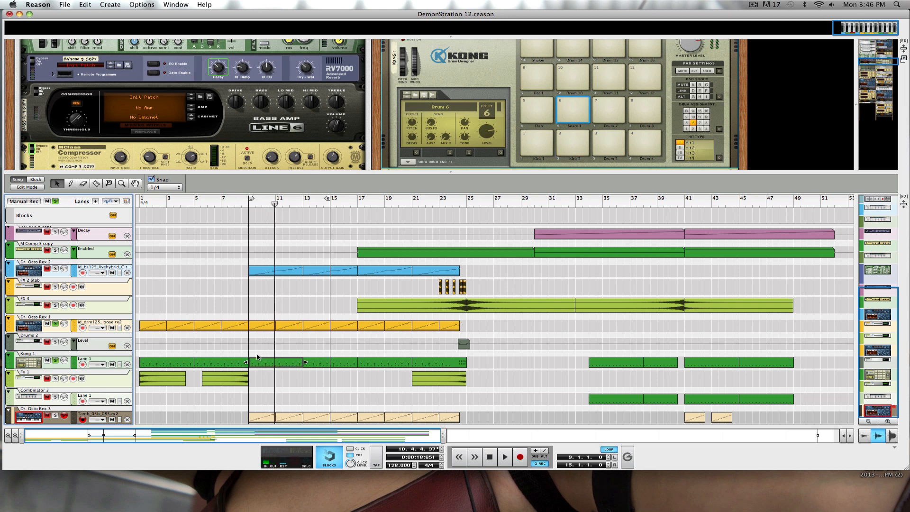
pyautogui.click(268, 365)
pyautogui.doubleClick(268, 365)
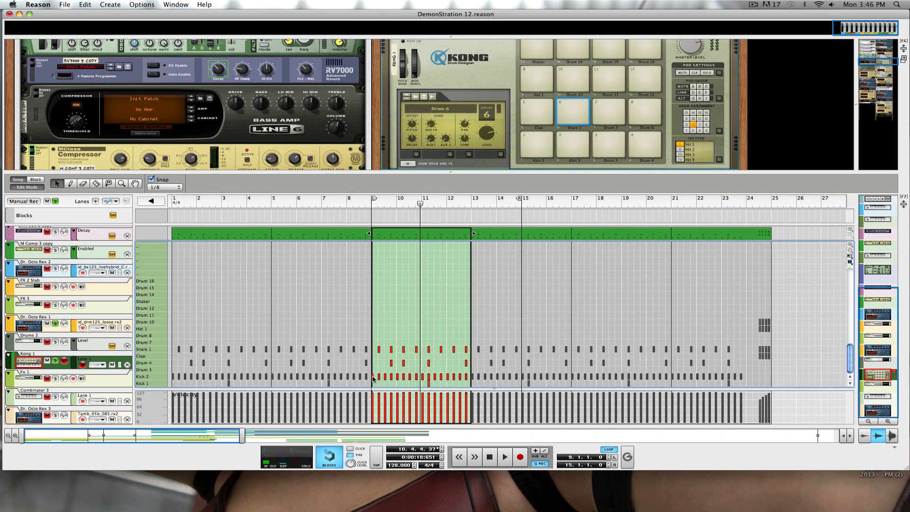
pyautogui.click(374, 377)
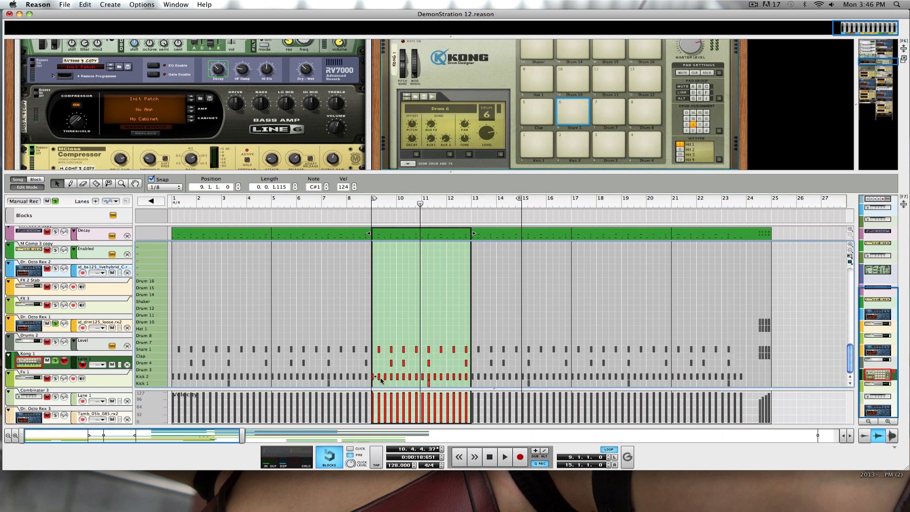
pyautogui.click(379, 378)
pyautogui.click(379, 350)
pyautogui.click(33, 187)
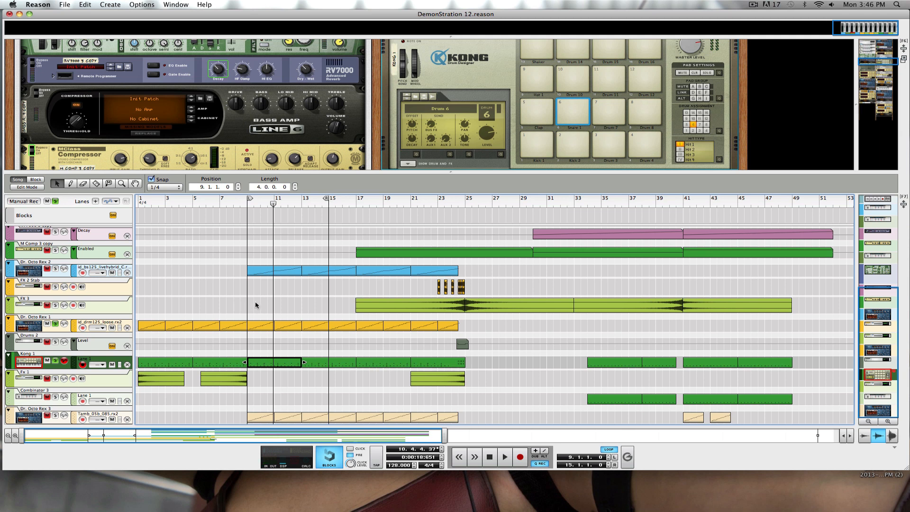
# Put the current song away, create a new song, hide the mixer and enlarge the rack.
pyautogui.doubleClick(345, 11)
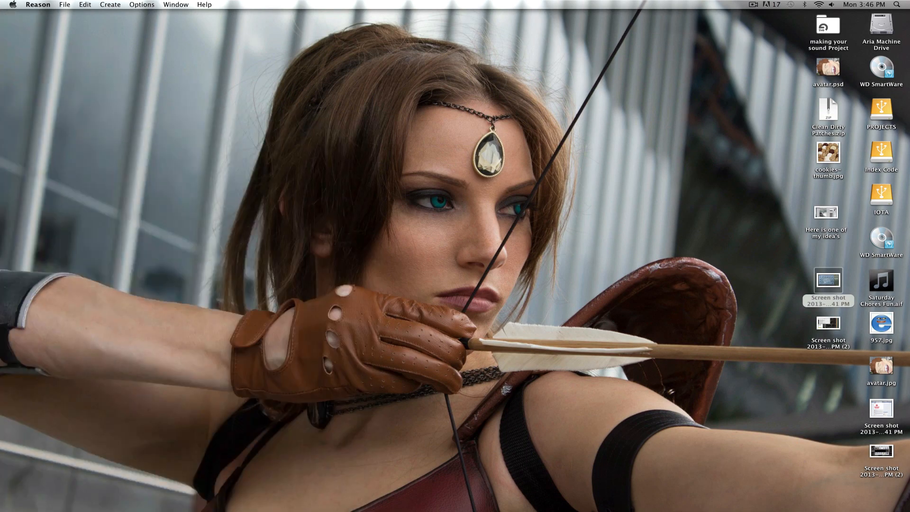
pyautogui.click(65, 5)
pyautogui.click(73, 16)
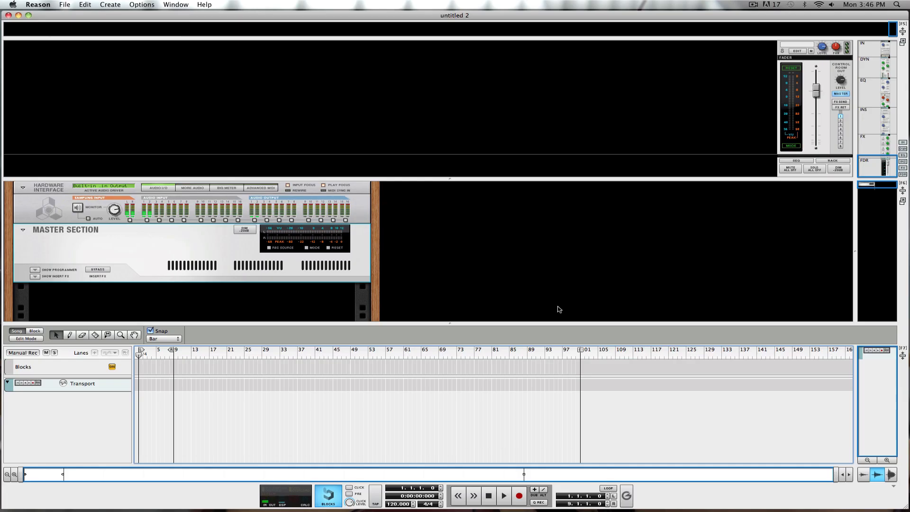
pyautogui.moveTo(369, 179); pyautogui.dragTo(489, 30)
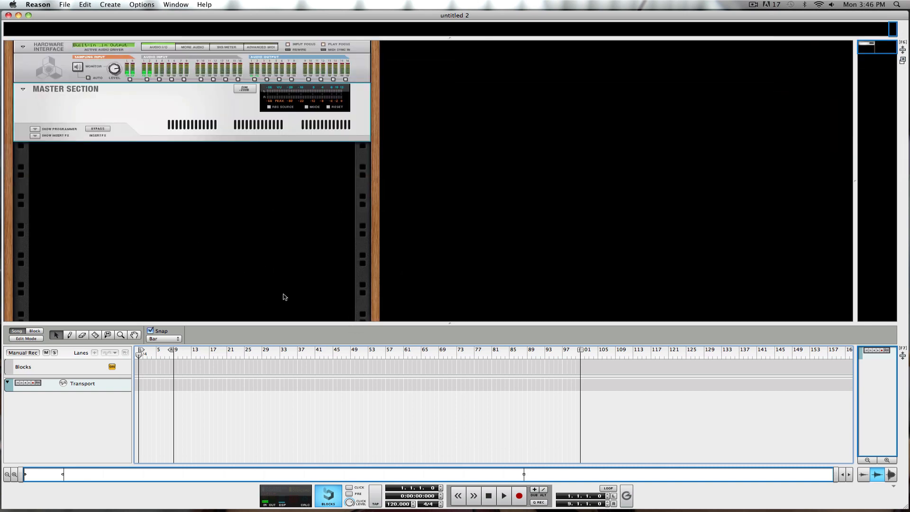
pyautogui.moveTo(270, 324); pyautogui.dragTo(270, 393)
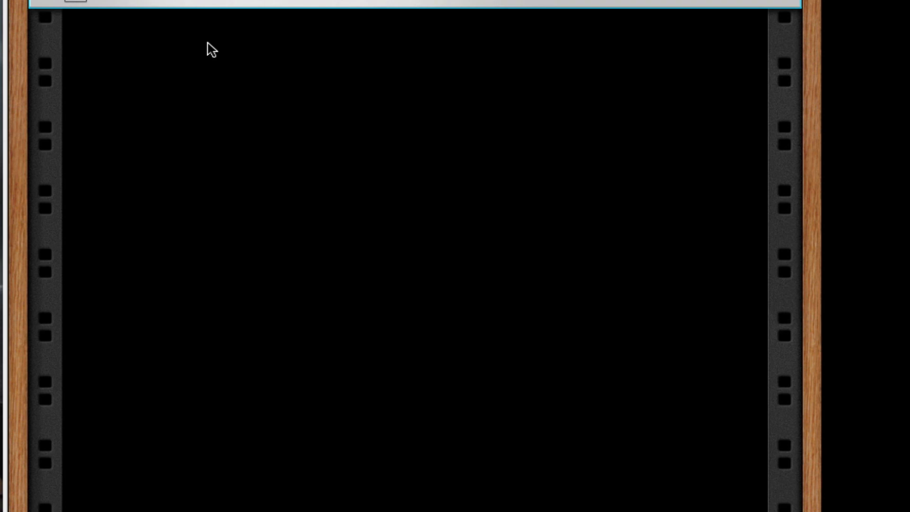
# Add a Combinator from Utilities to the empty rack.
pyautogui.rightClick(207, 43)
pyautogui.moveTo(376, 202)
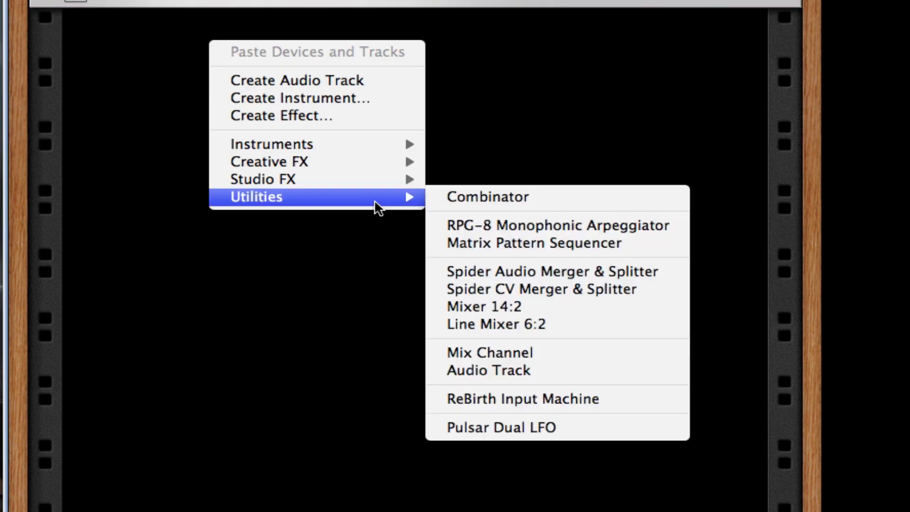
pyautogui.click(548, 194)
# Create a Dr. Octo Rex Loop Player inside the Combinator and unfold its programmer.
pyautogui.rightClick(434, 181)
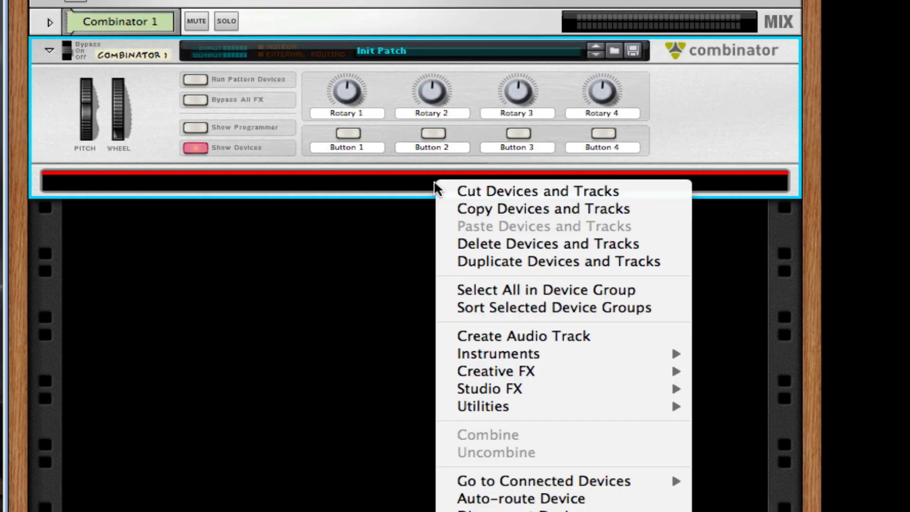
pyautogui.moveTo(617, 361)
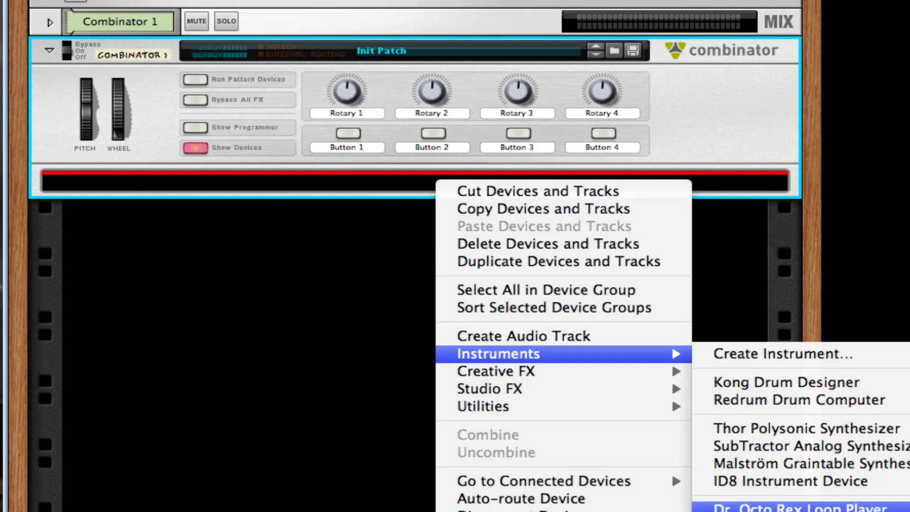
pyautogui.click(823, 506)
pyautogui.click(53, 287)
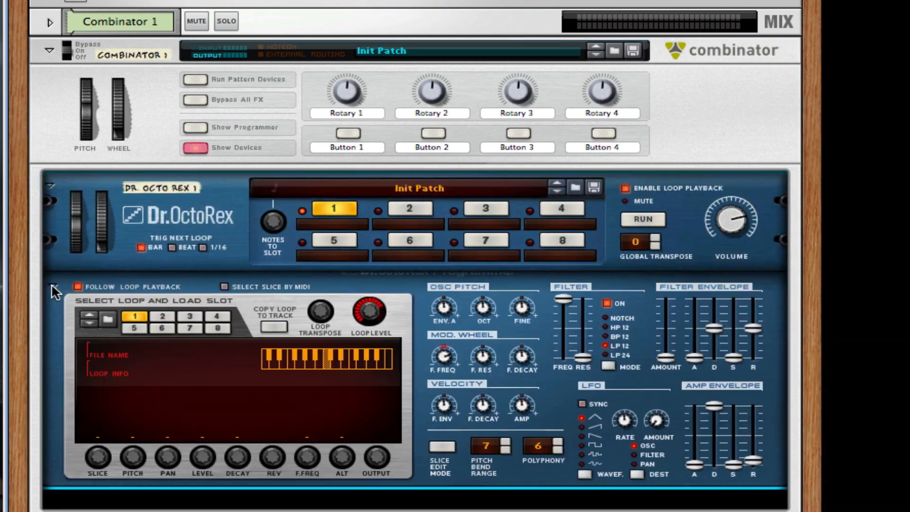
# Browse for slot 1's loop and open the Reason Factory Sound Bank's Dr Rex Drum Loops folder.
pyautogui.scroll(-3, 166, 230)
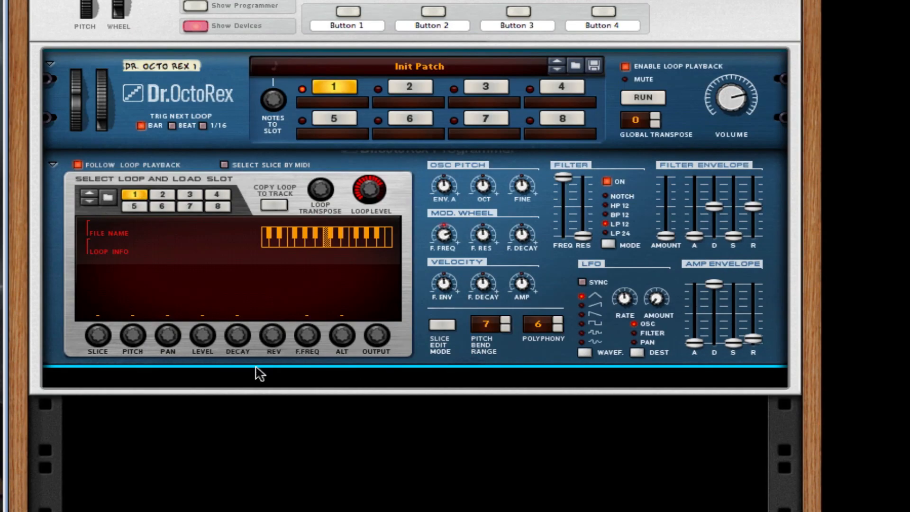
pyautogui.click(108, 201)
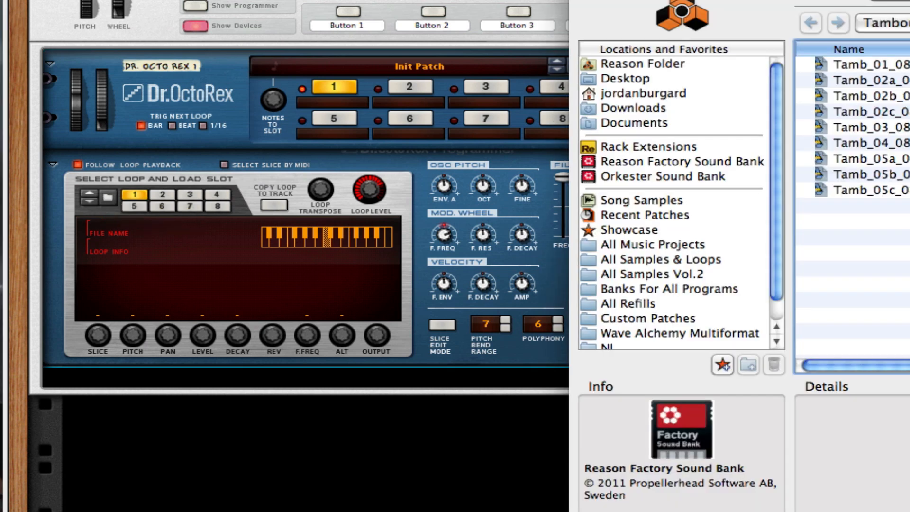
pyautogui.click(872, 22)
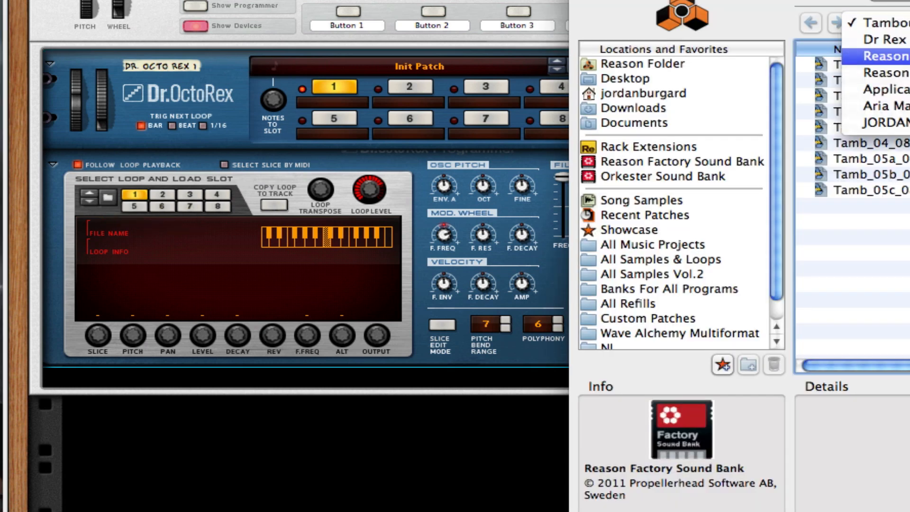
pyautogui.click(885, 56)
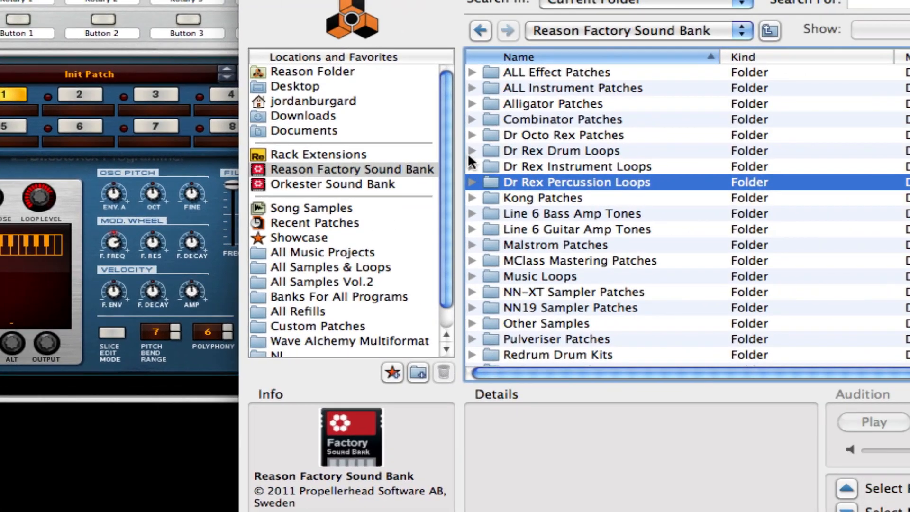
pyautogui.click(470, 151)
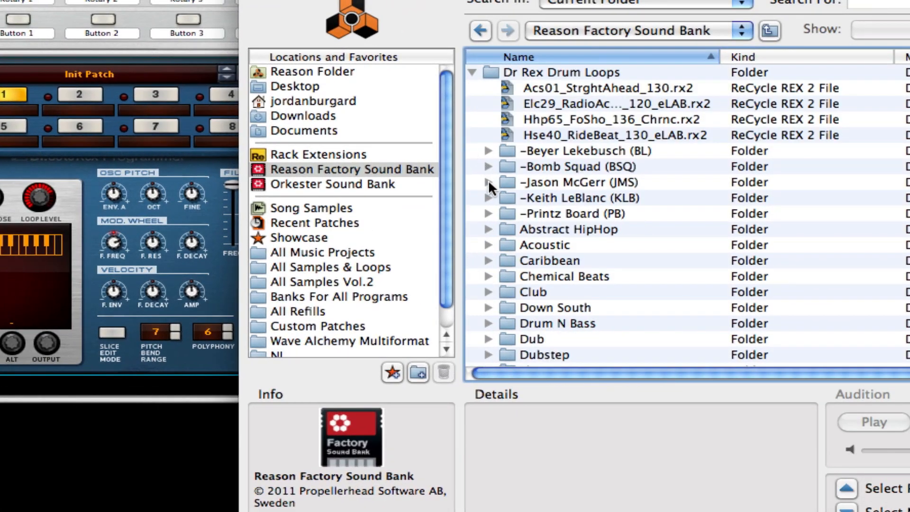
pyautogui.scroll(-5, 493, 189)
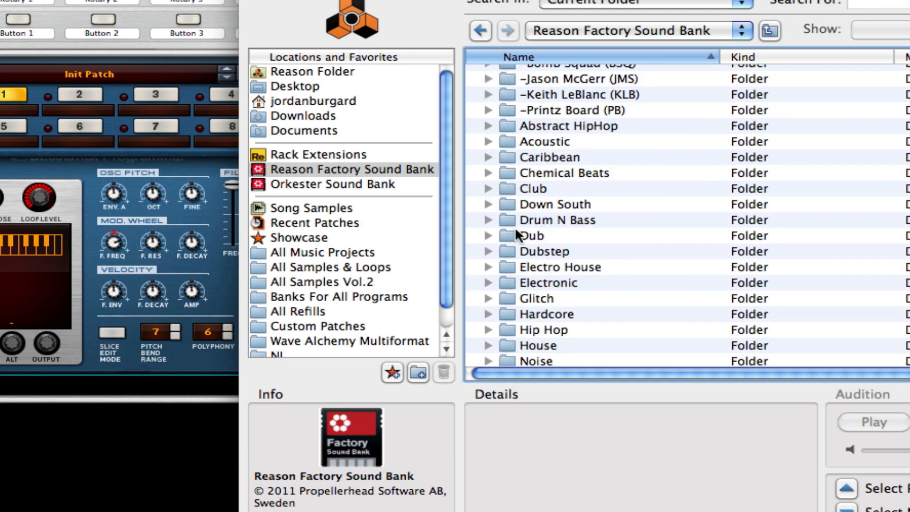
pyautogui.scroll(-4, 483, 284)
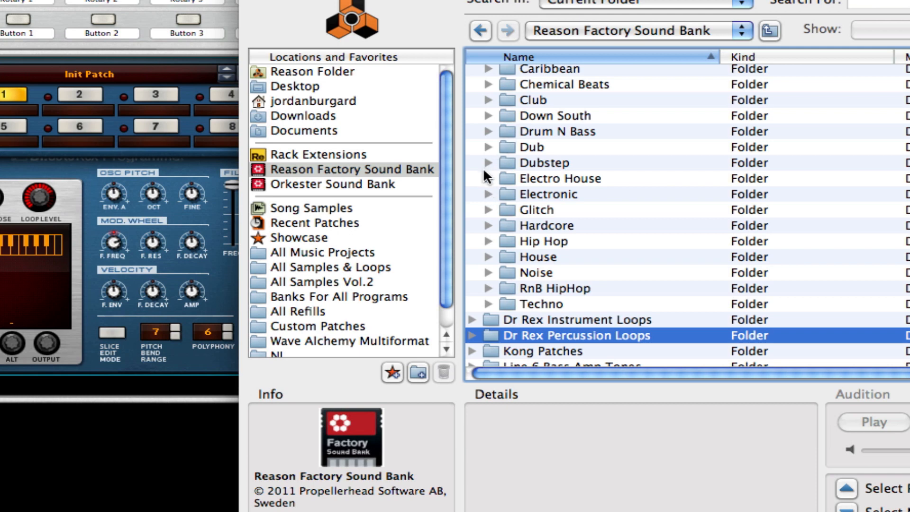
# Load ElcHse01_Electrics_128_KTN from Electro House > Drum Loops > 128 Electrics.
pyautogui.click(487, 178)
pyautogui.click(504, 194)
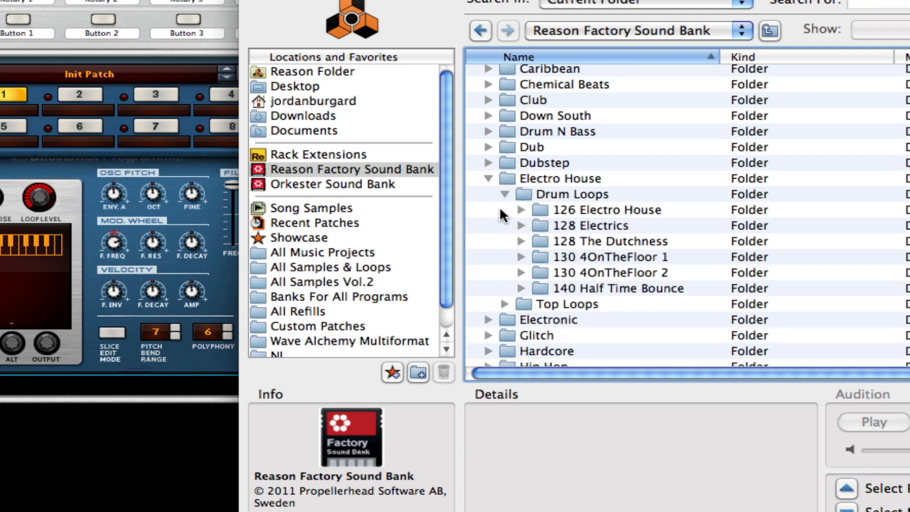
pyautogui.click(510, 210)
pyautogui.click(521, 225)
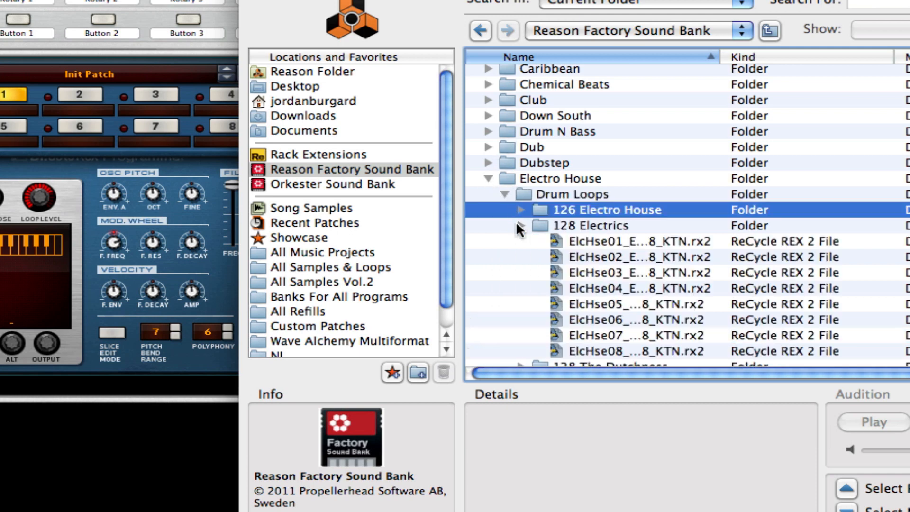
pyautogui.click(631, 241)
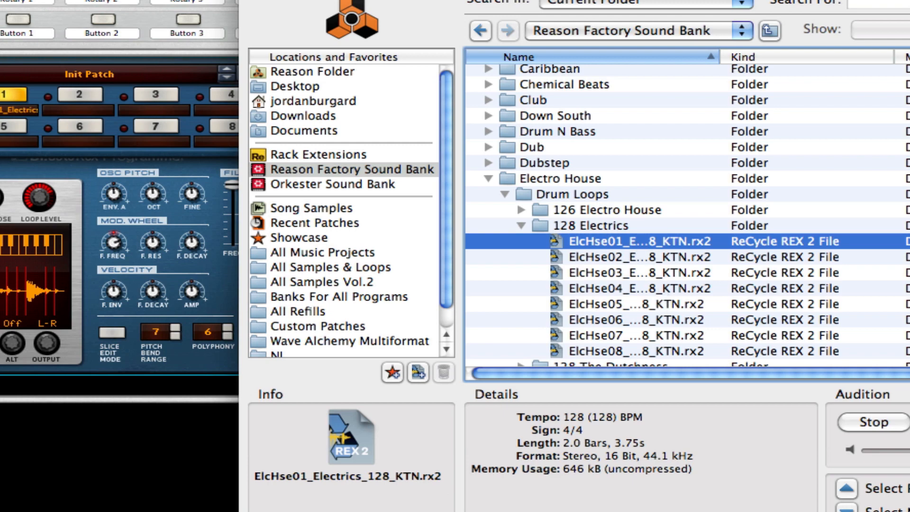
pyautogui.press('Return')
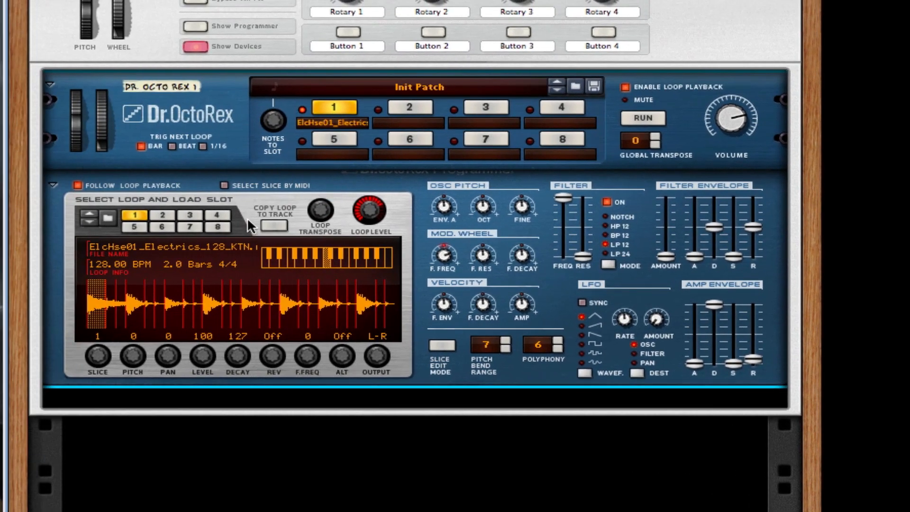
# Disable Dr. OctoRex's loop playback and play the song to hear the ElcHse01 clip.
pyautogui.click(626, 87)
pyautogui.moveTo(544, 511); pyautogui.dragTo(544, 249)
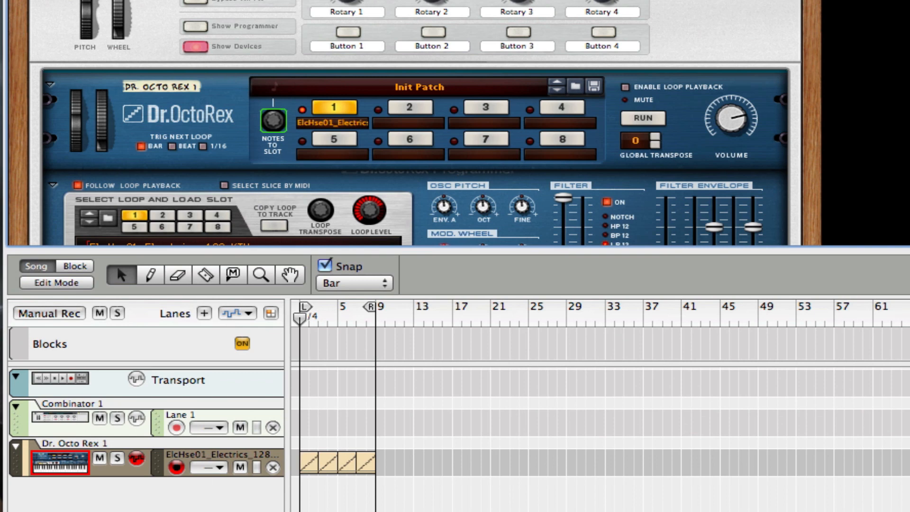
pyautogui.press('space')
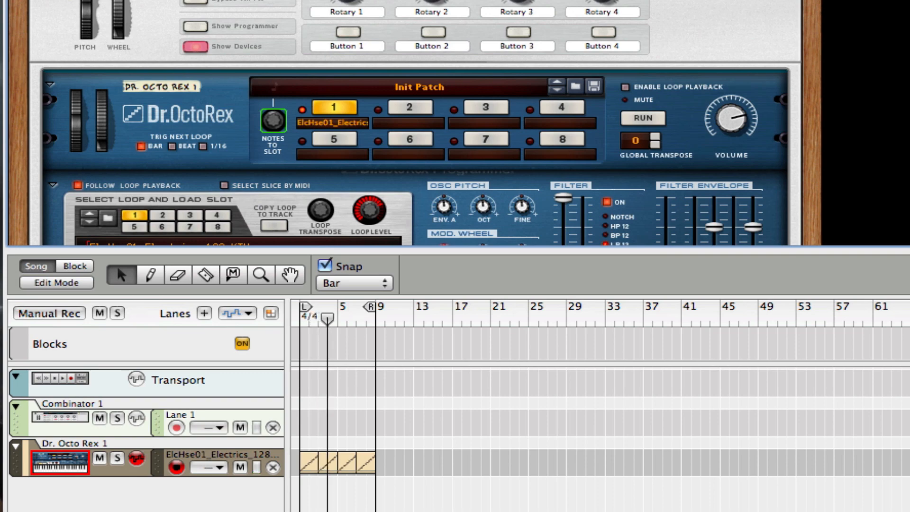
pyautogui.moveTo(906, 249); pyautogui.dragTo(906, 511)
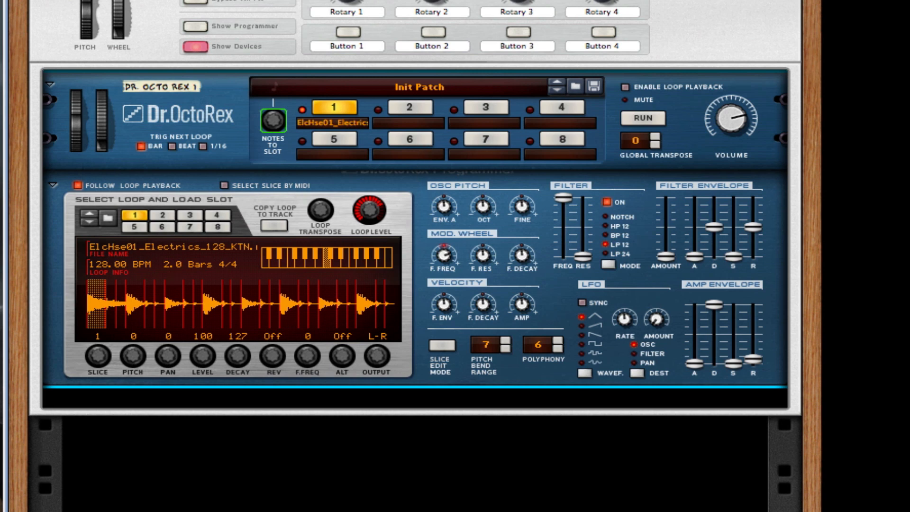
pyautogui.scroll(-1, 673, 63)
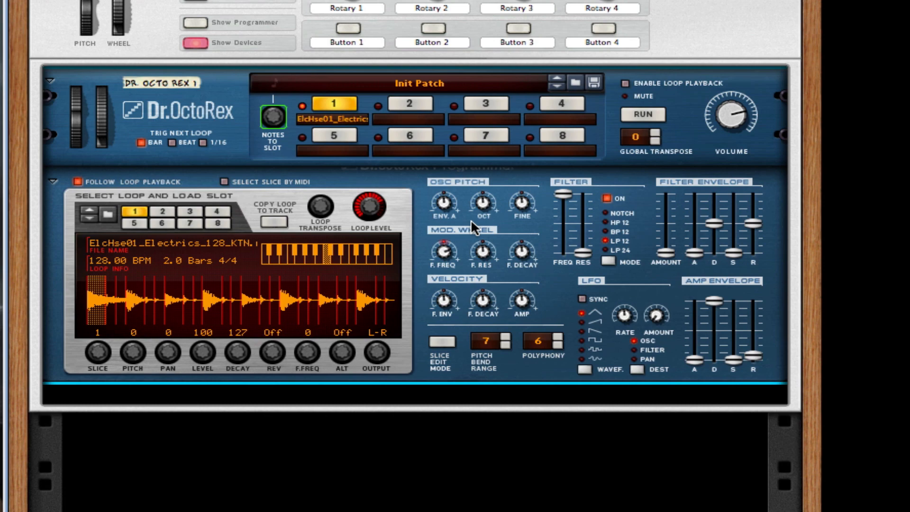
pyautogui.scroll(-3, 569, 157)
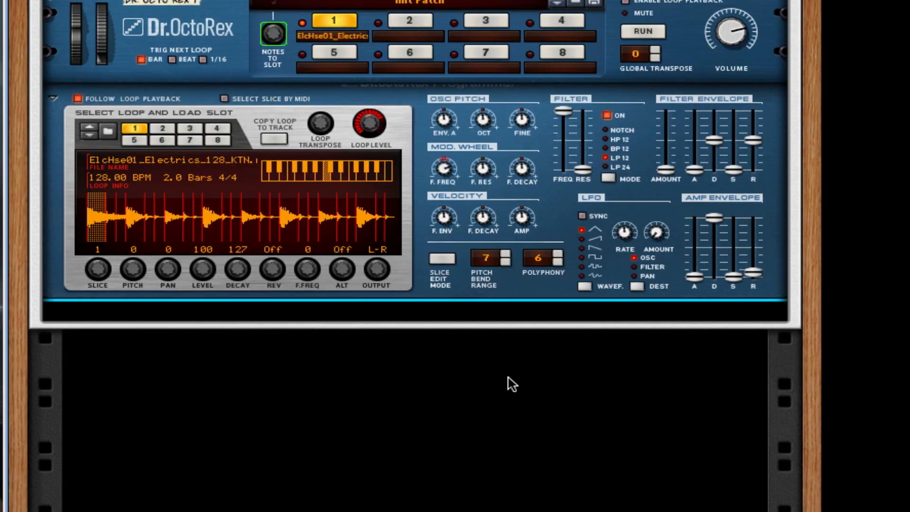
# Create a second Combinator in the rack below Dr. OctoRex.
pyautogui.rightClick(469, 367)
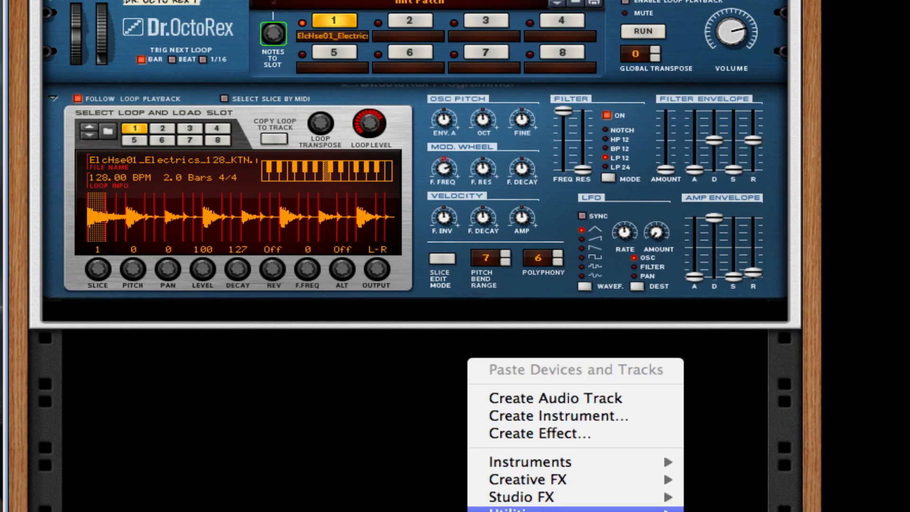
pyautogui.moveTo(521, 509)
pyautogui.click(739, 510)
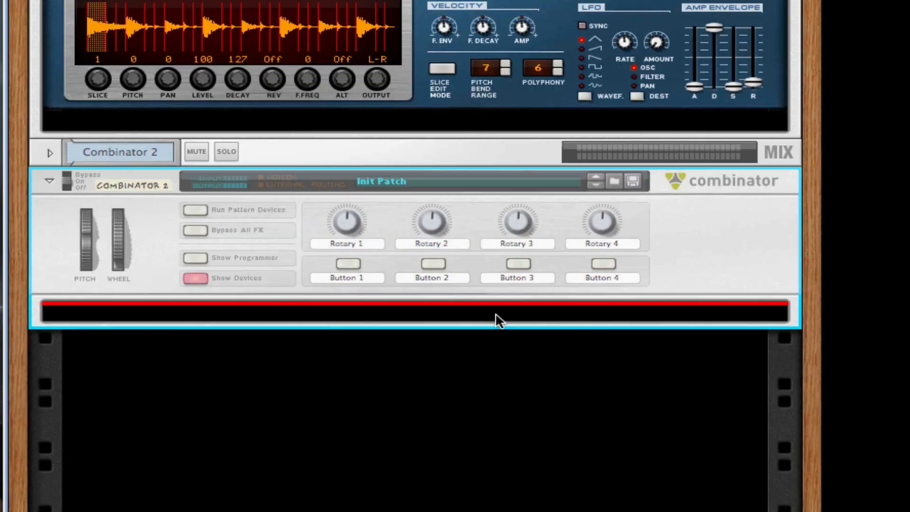
# Add a Kong Drum Designer from Instruments inside the new Combinator.
pyautogui.rightClick(402, 310)
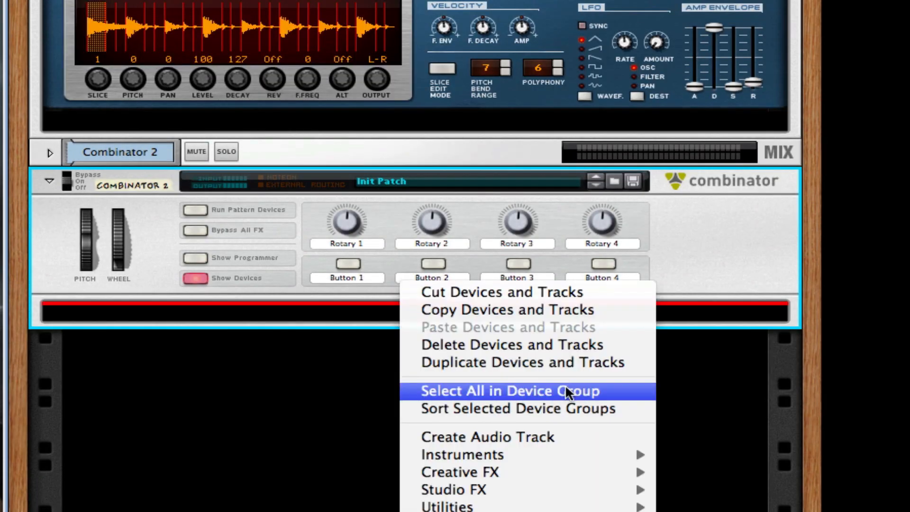
pyautogui.moveTo(553, 452)
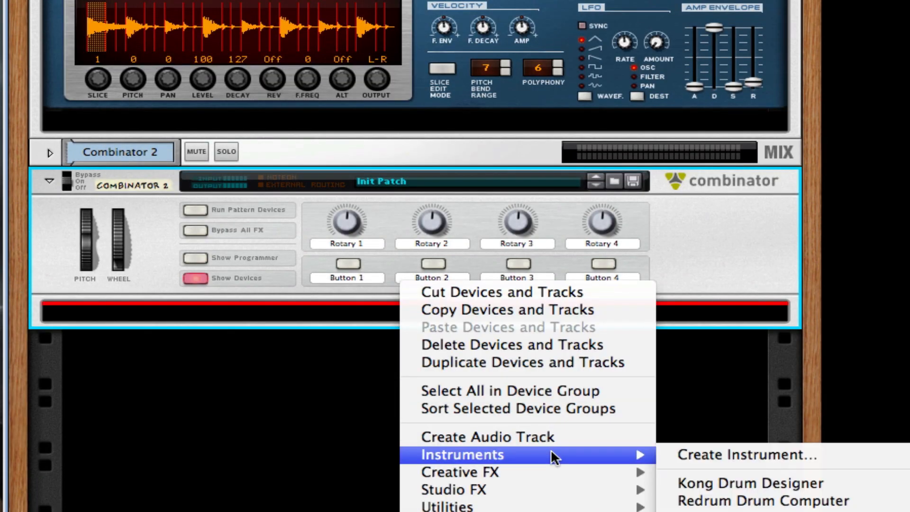
pyautogui.click(825, 477)
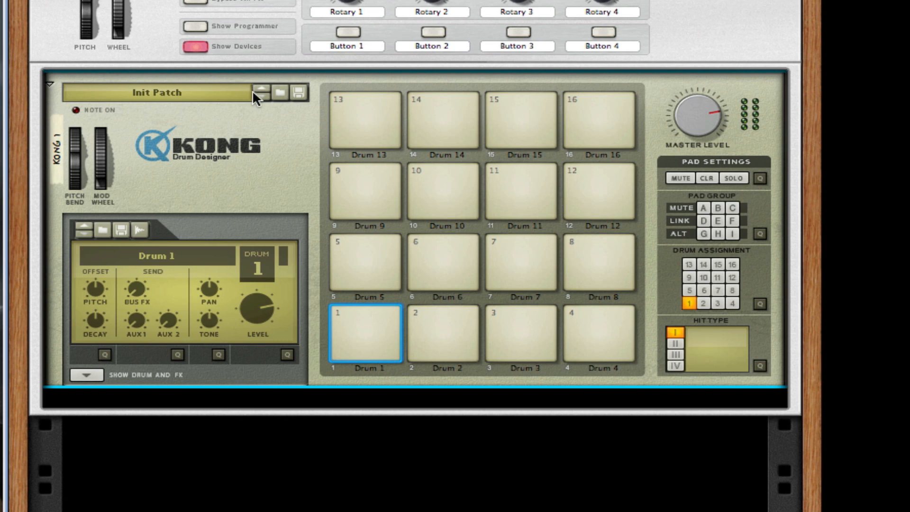
# Load the NN nano Template Patch from Templates into Kong.
pyautogui.click(280, 90)
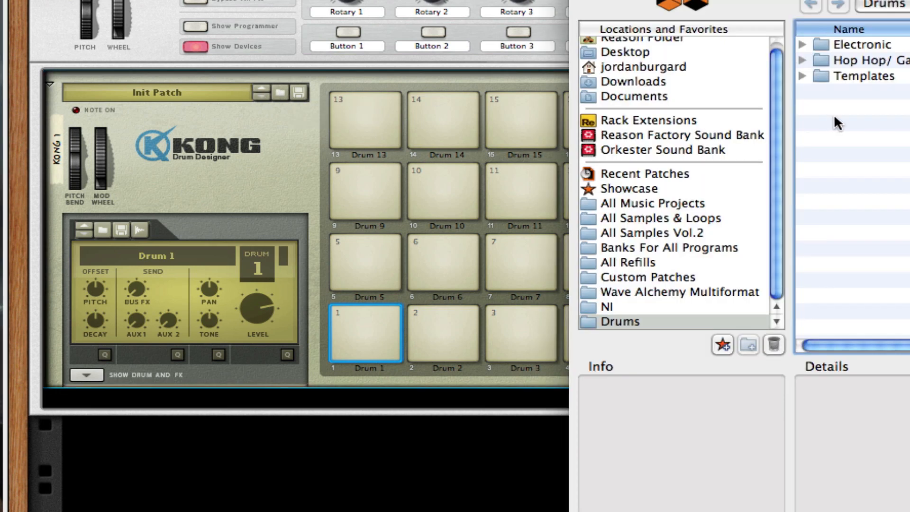
pyautogui.click(802, 76)
pyautogui.click(894, 92)
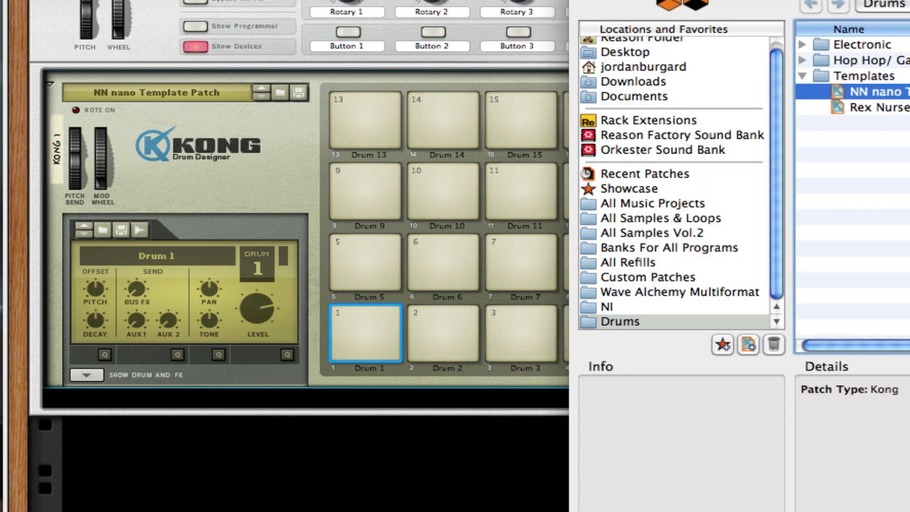
pyautogui.press('Return')
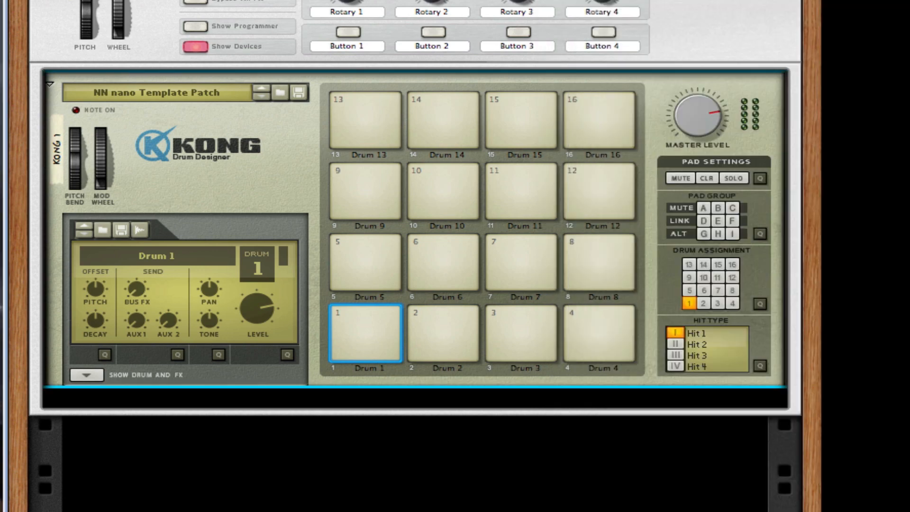
# Reveal Kong's drum module, keep NN-Nano Sampler, and open Drum 1's sample browser.
pyautogui.click(87, 375)
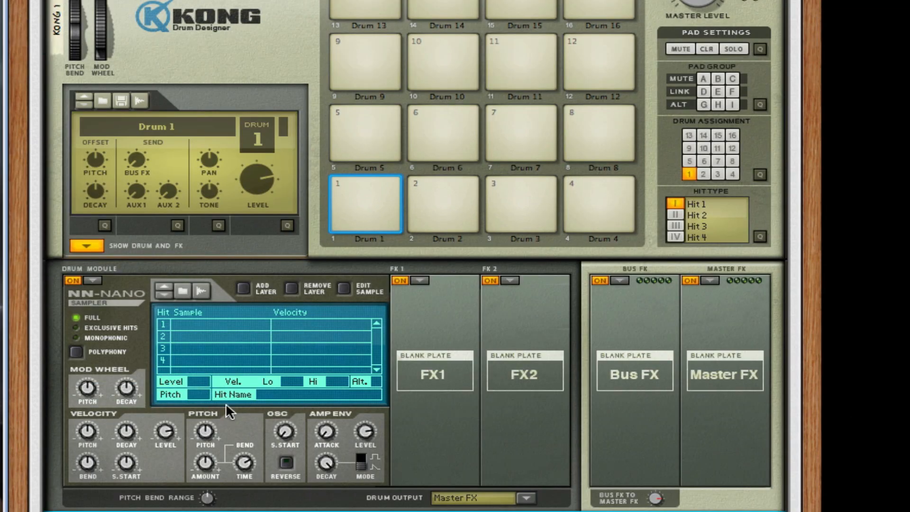
pyautogui.click(89, 282)
pyautogui.click(158, 286)
pyautogui.click(185, 287)
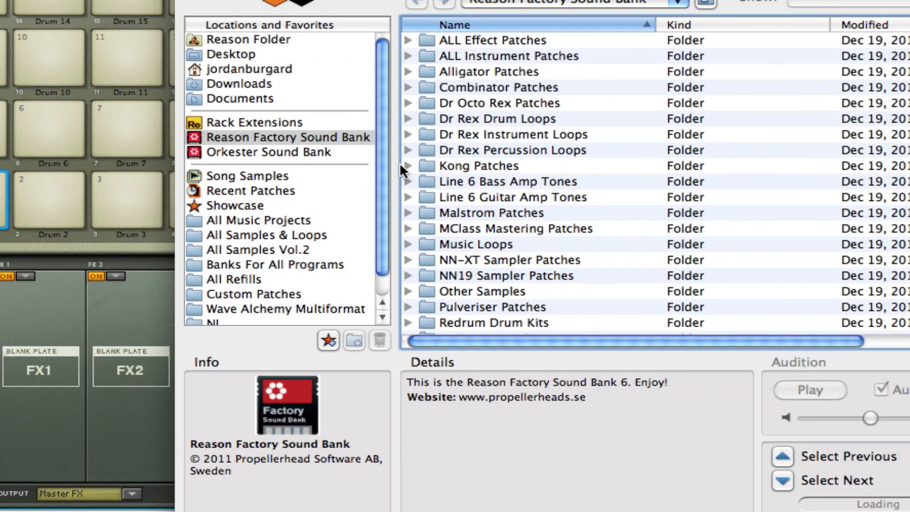
# Audition kicks in Kong Sounds & Samples > 1. Bass Drums and choose Bd_404Tight_BL.wav.
pyautogui.click(408, 164)
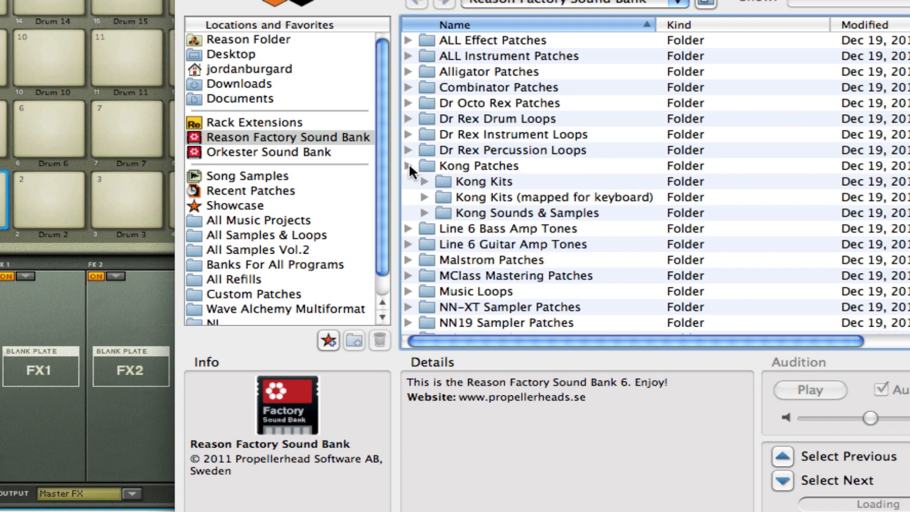
pyautogui.click(426, 212)
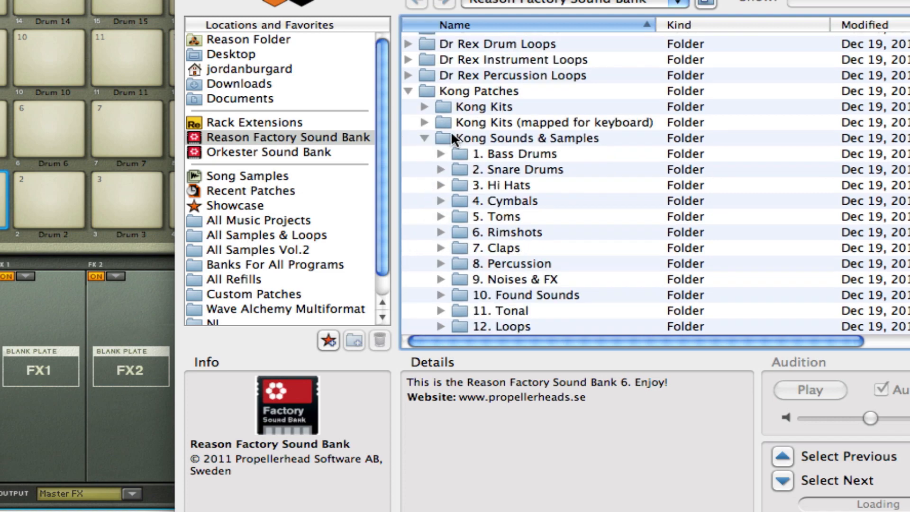
pyautogui.click(440, 154)
pyautogui.click(584, 148)
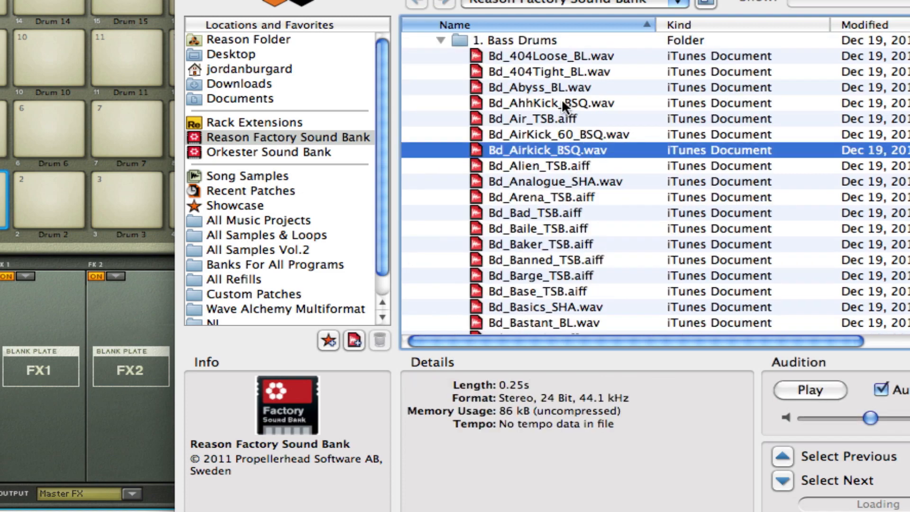
pyautogui.click(562, 119)
pyautogui.click(569, 144)
pyautogui.click(564, 131)
pyautogui.click(567, 86)
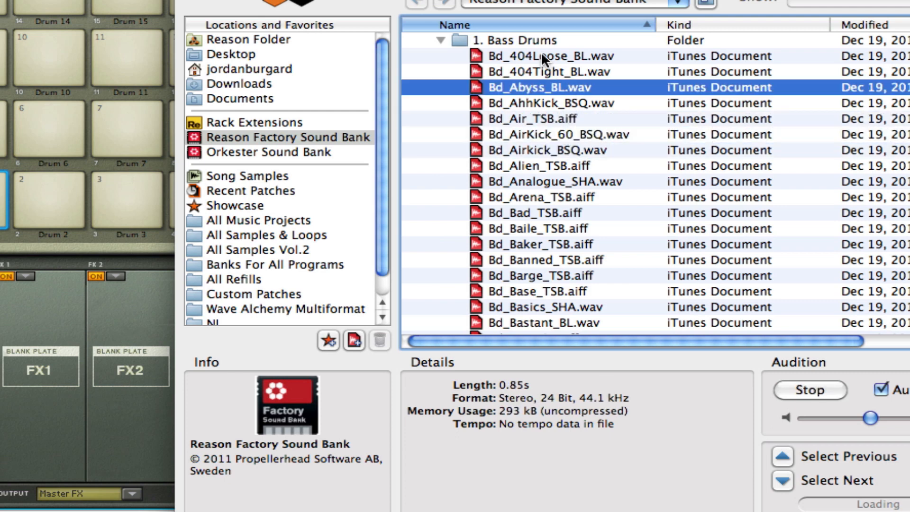
pyautogui.click(543, 70)
pyautogui.click(573, 52)
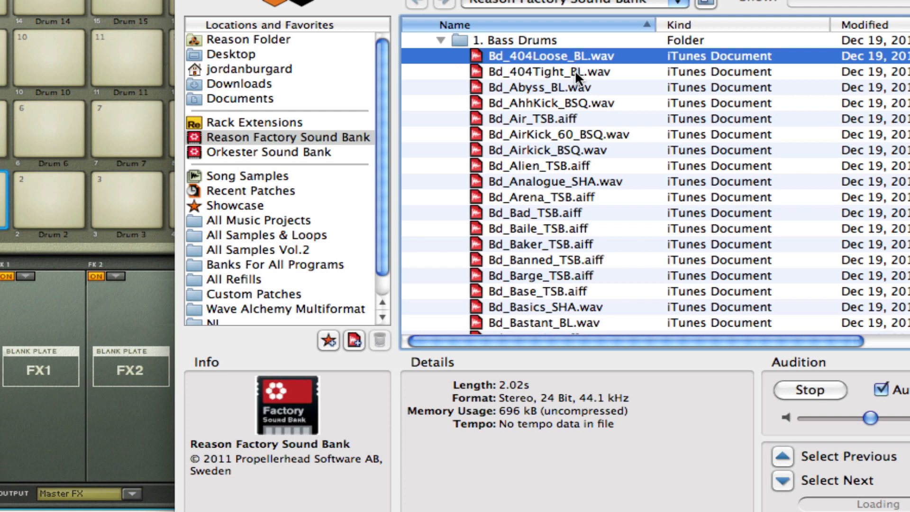
pyautogui.click(576, 70)
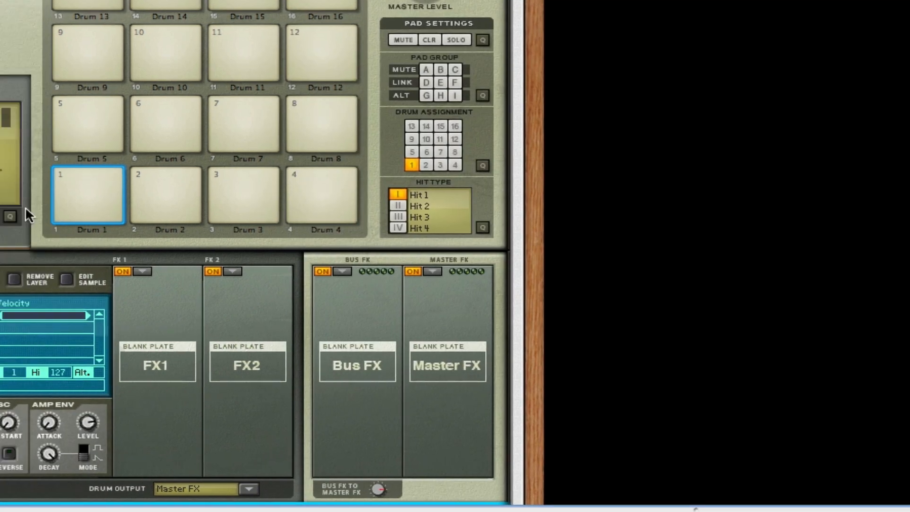
# Rename Kong's pad 1 to Kick and pad 2 to Snare.
pyautogui.click(351, 186)
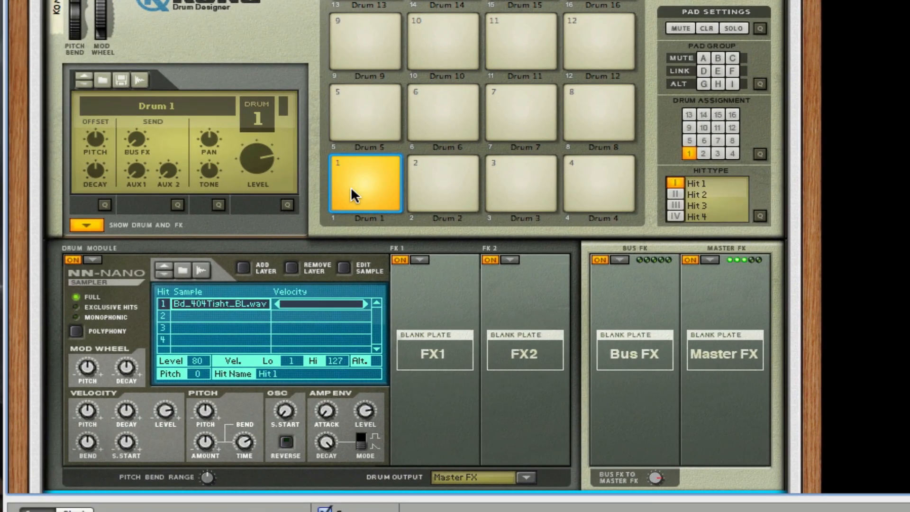
pyautogui.doubleClick(361, 218)
pyautogui.write('Kick')
pyautogui.press('Return')
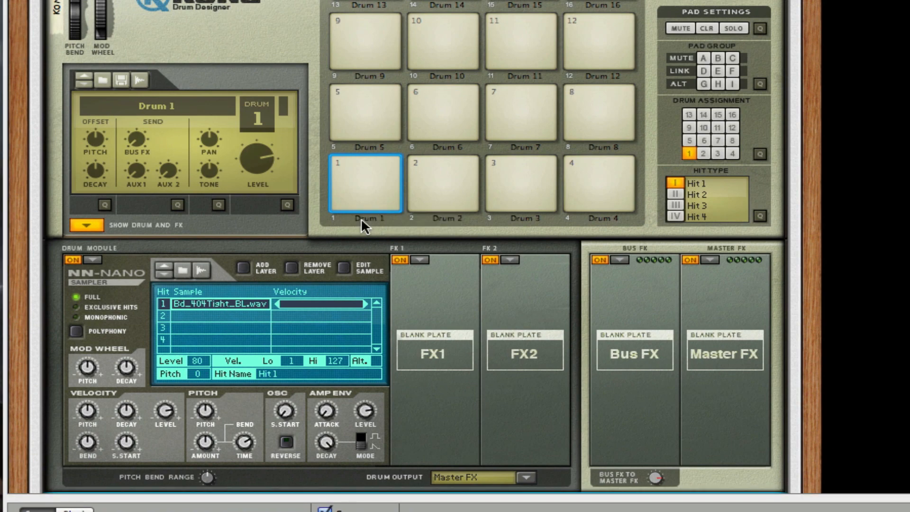
pyautogui.click(441, 194)
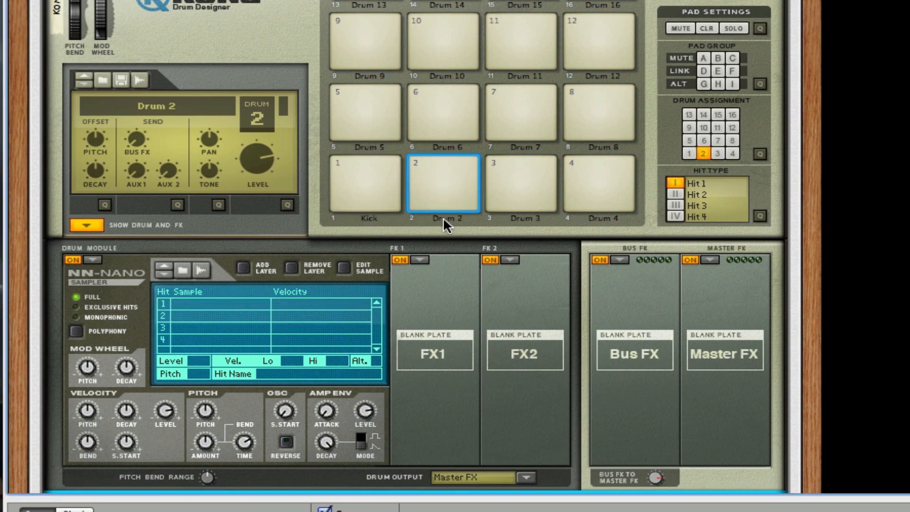
pyautogui.doubleClick(442, 218)
pyautogui.write('Snare')
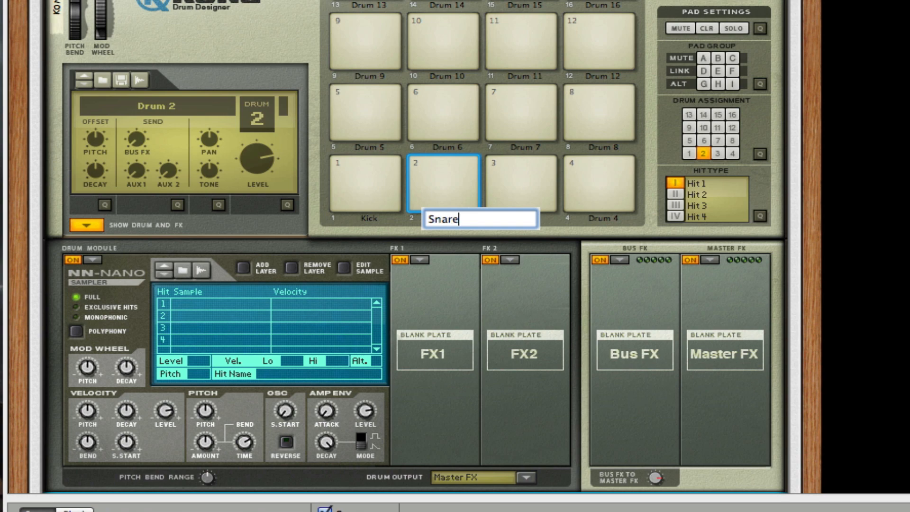
pyautogui.press('Return')
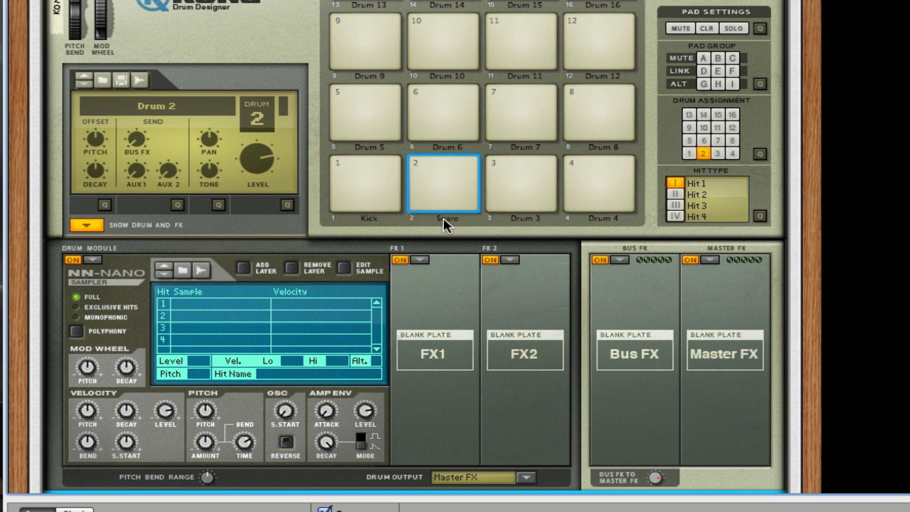
# Rename pad 5 to Hihat and reselect the Snare pad.
pyautogui.doubleClick(362, 146)
pyautogui.write('Hi')
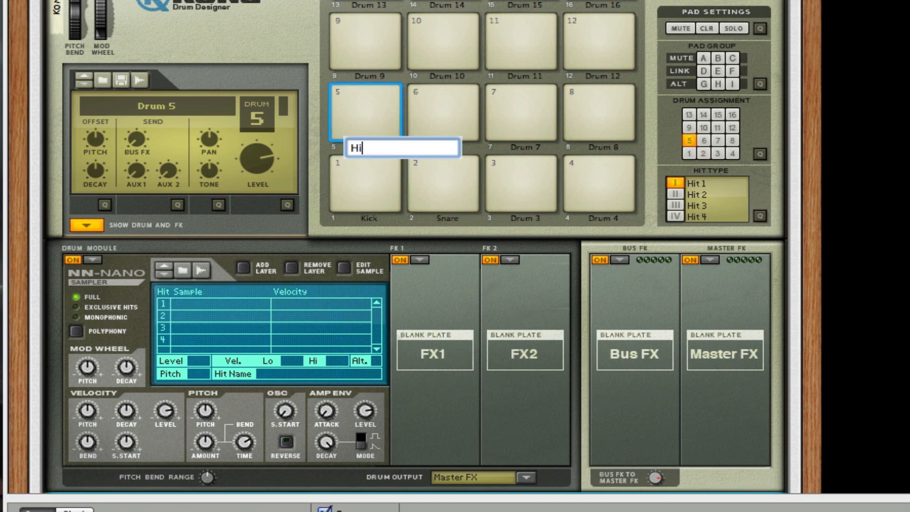
pyautogui.write('hat')
pyautogui.press('Return')
pyautogui.click(456, 192)
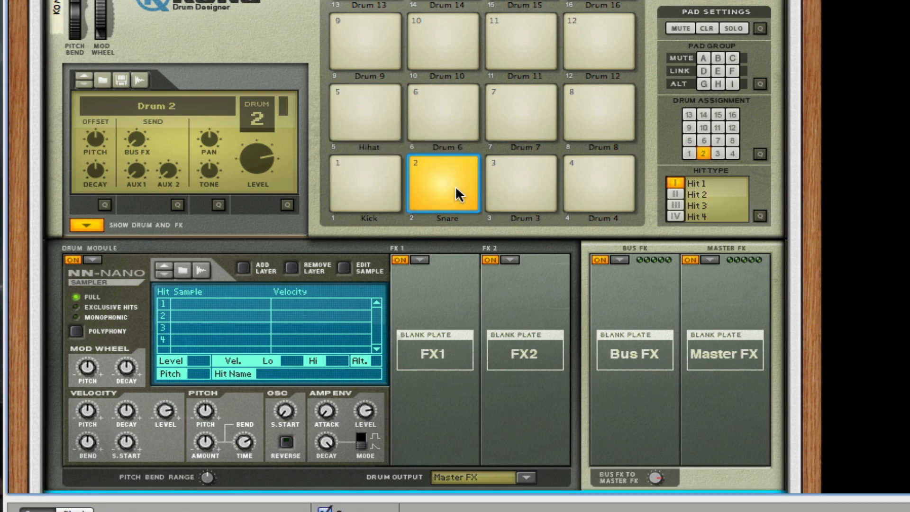
# Open the Snare pad's sample browser and expand the Claps folder instead of Bass Drums.
pyautogui.click(185, 268)
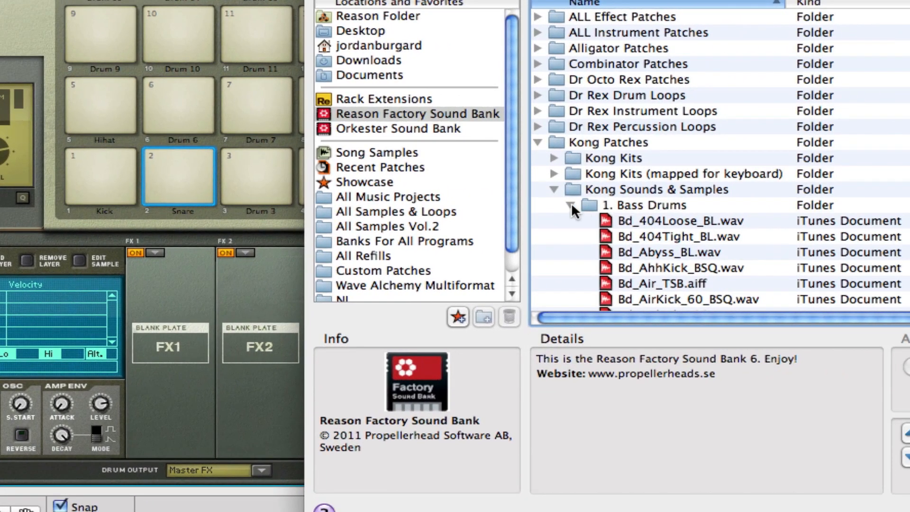
pyautogui.click(629, 207)
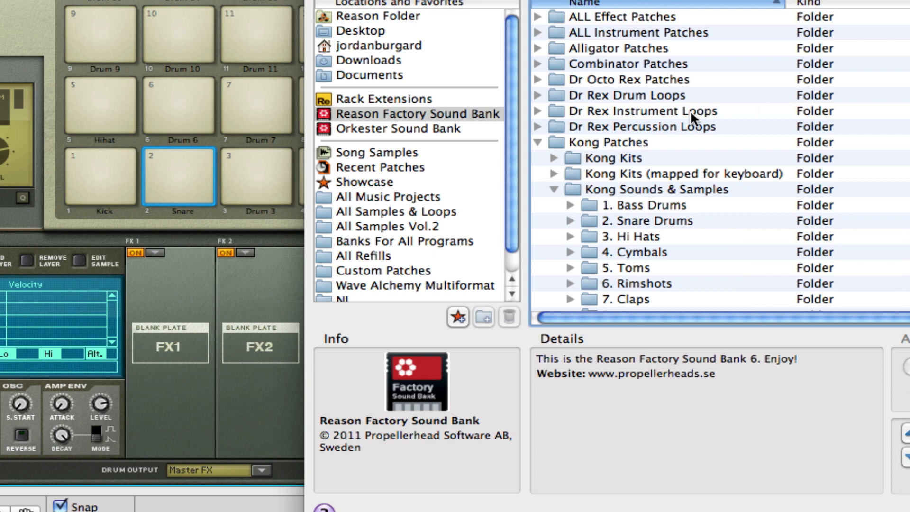
pyautogui.scroll(-3, 645, 166)
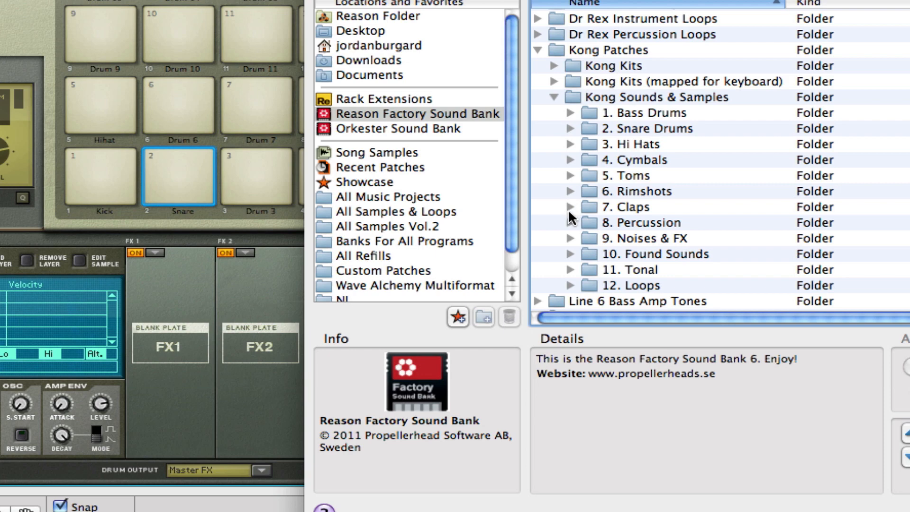
pyautogui.click(570, 207)
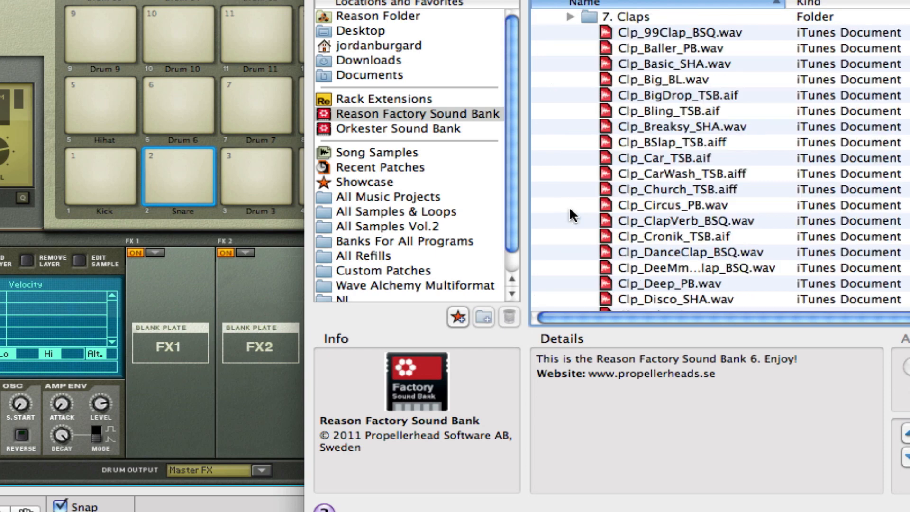
pyautogui.scroll(-3, 721, 200)
# Audition several claps and load Clp_Grind_TSB.aif onto the Snare pad.
pyautogui.click(721, 206)
pyautogui.scroll(-3, 721, 197)
pyautogui.click(720, 199)
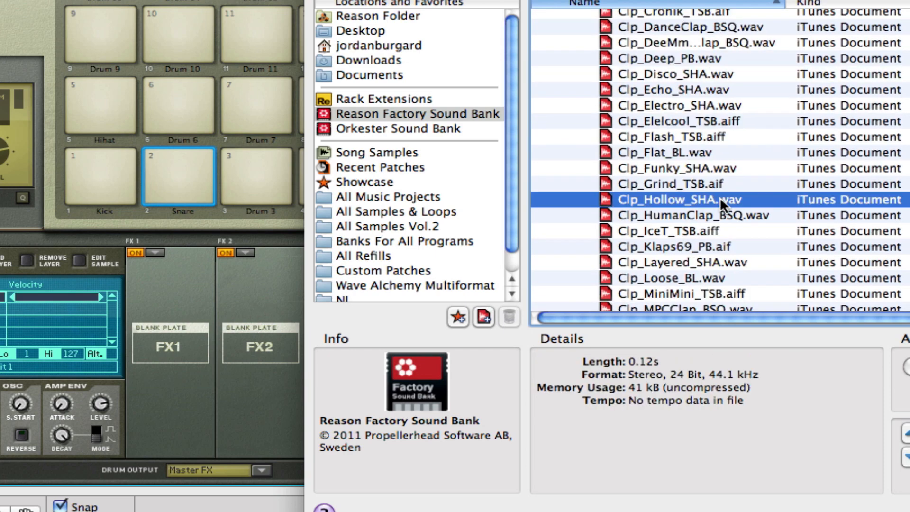
pyautogui.click(703, 182)
pyautogui.click(696, 169)
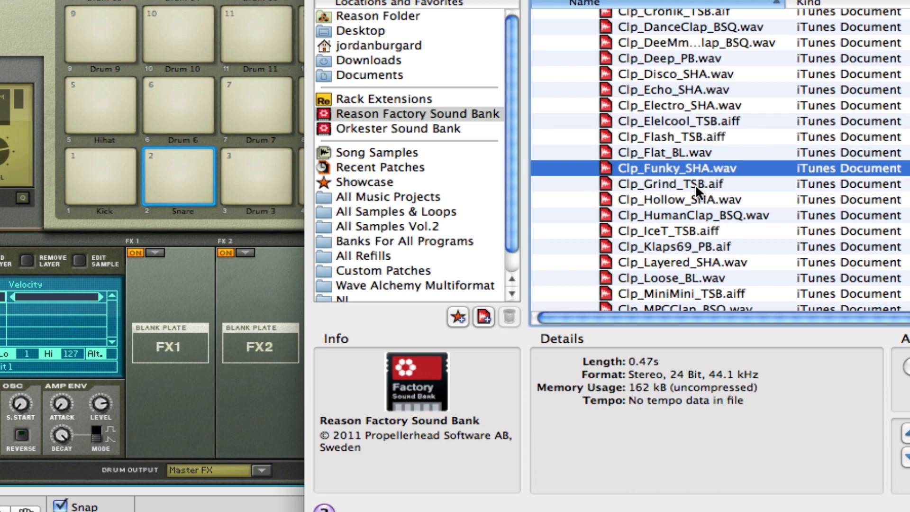
pyautogui.click(694, 187)
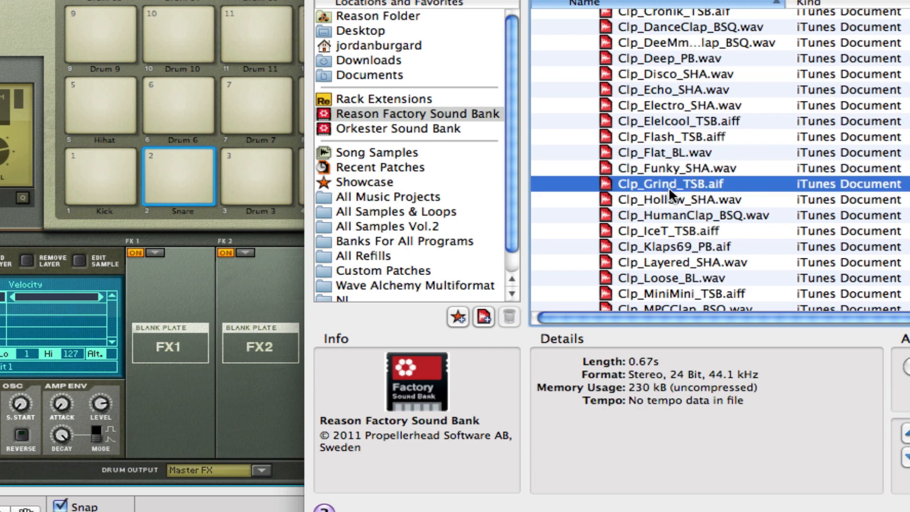
pyautogui.press('Return')
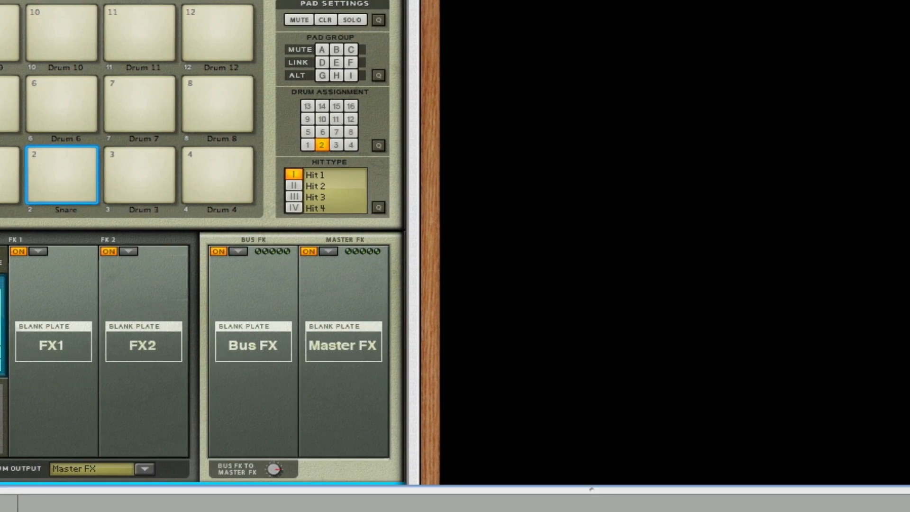
# Load the Hh_Chack_TSB.aiff hi-hat sample onto the Hihat pad.
pyautogui.click(5, 105)
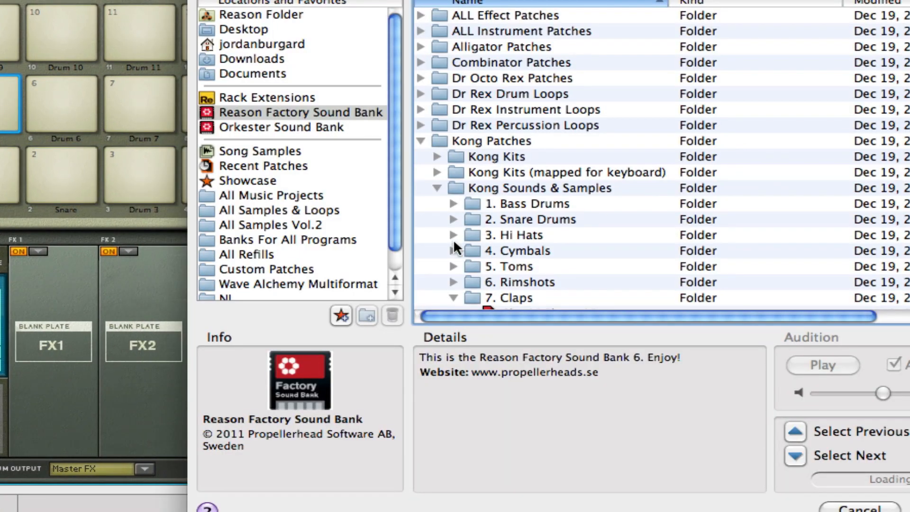
pyautogui.click(453, 235)
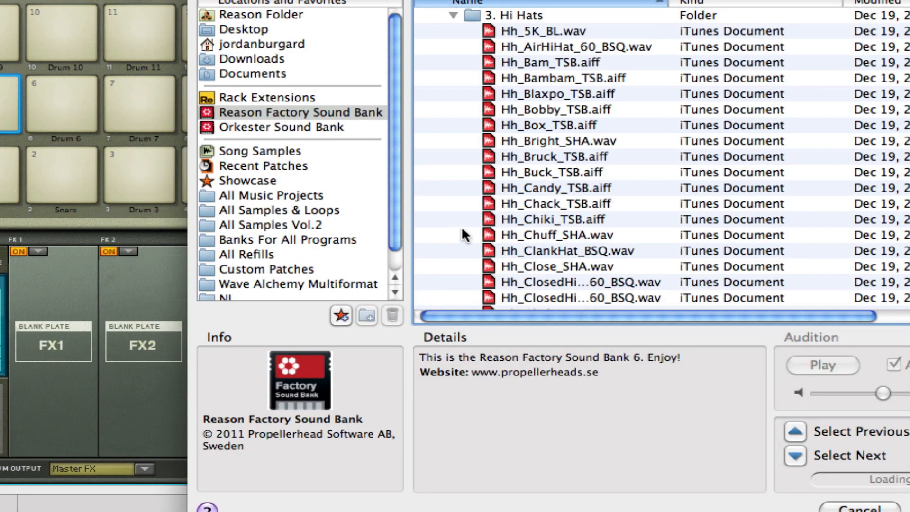
pyautogui.click(563, 202)
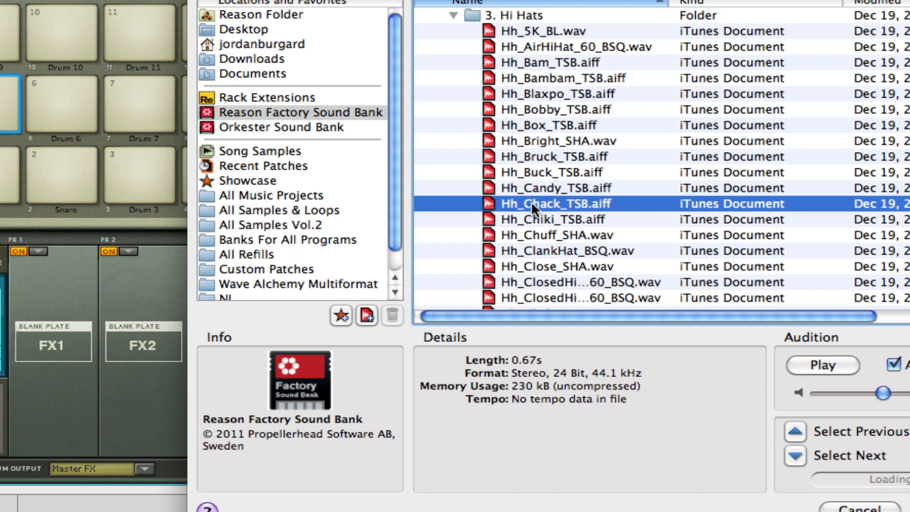
pyautogui.click(908, 509)
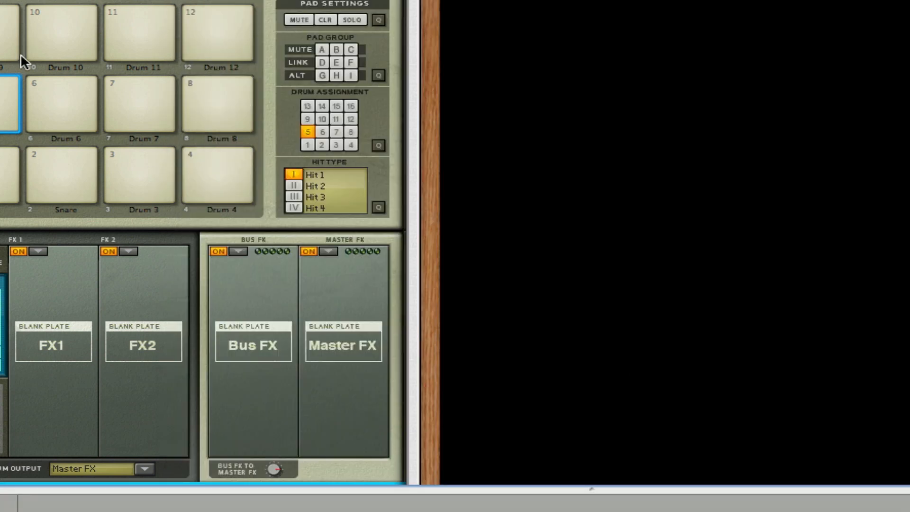
# Trigger the Hihat, Kick and Snare pads, then resize the rack and sequencer areas.
pyautogui.click(2, 116)
pyautogui.click(273, 169)
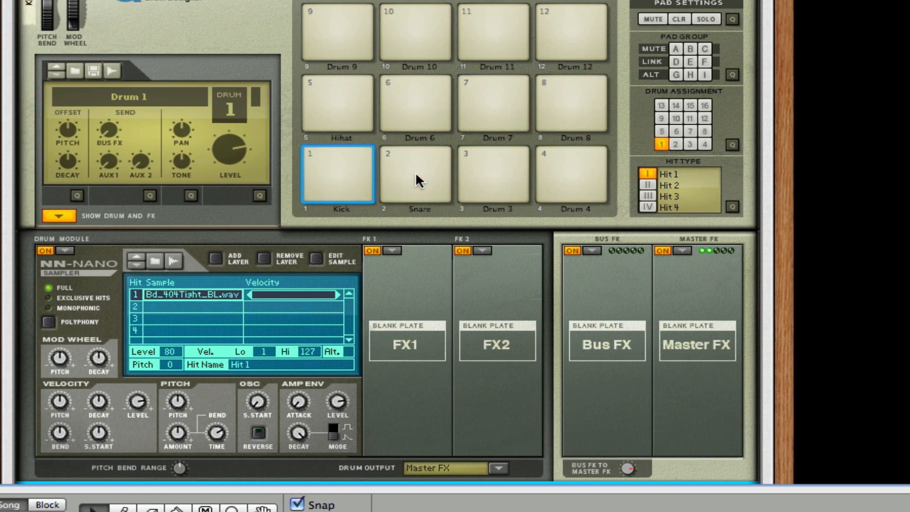
pyautogui.click(337, 171)
pyautogui.moveTo(452, 489); pyautogui.dragTo(593, 511)
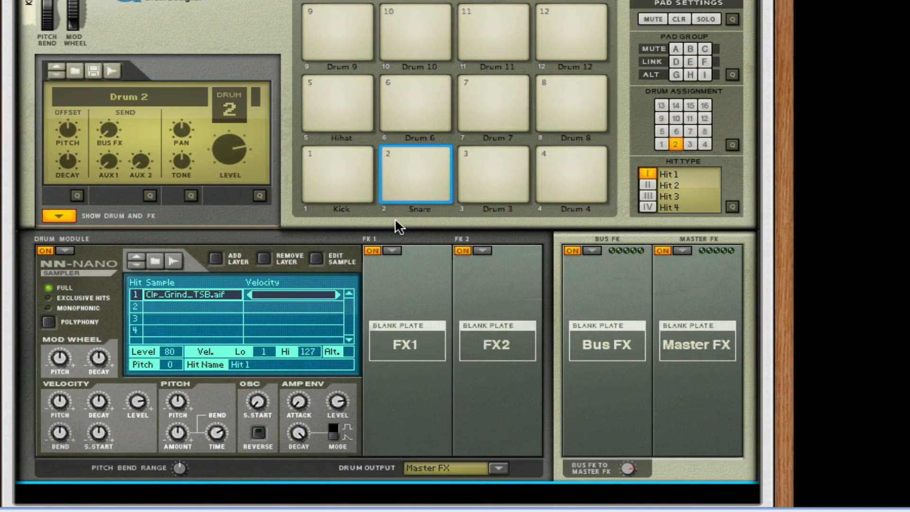
pyautogui.scroll(10, 365, 167)
# Expand the sequencer, zoom the timeline in twice, return the playhead to bar 1, and restore the rack.
pyautogui.scroll(-10, 367, 170)
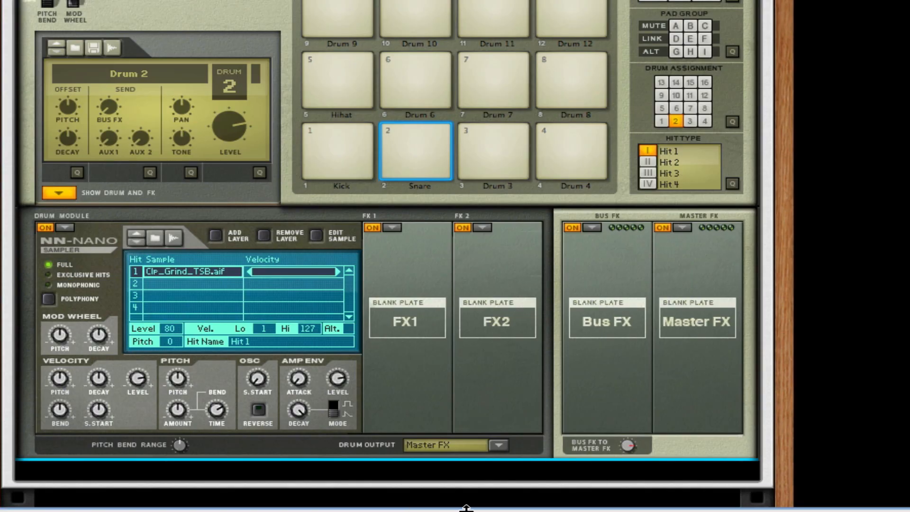
pyautogui.moveTo(467, 506); pyautogui.dragTo(611, 10)
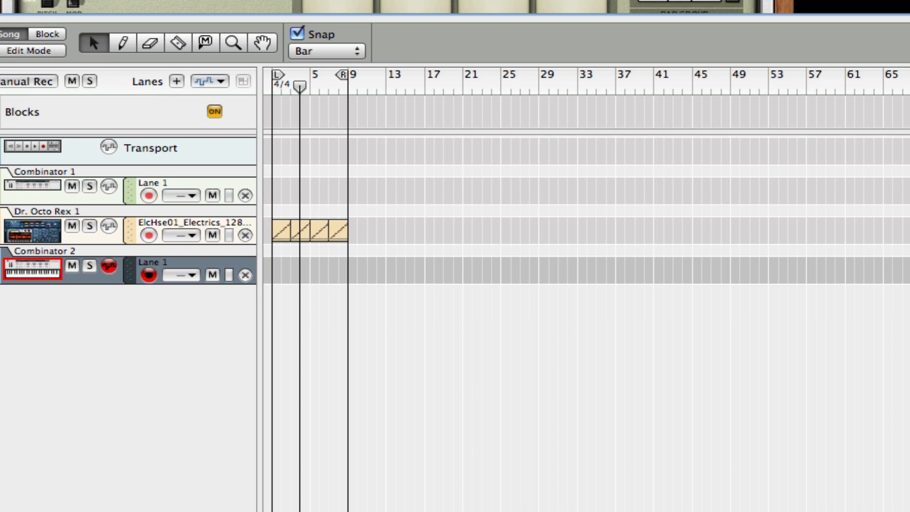
pyautogui.press('h')
pyautogui.press('h')
pyautogui.press('h')
pyautogui.press('h')
pyautogui.press('h')
pyautogui.press('h')
pyautogui.press('h')
pyautogui.press('h')
pyautogui.press('h')
pyautogui.press('h')
pyautogui.press('h')
pyautogui.press('h')
pyautogui.press('h')
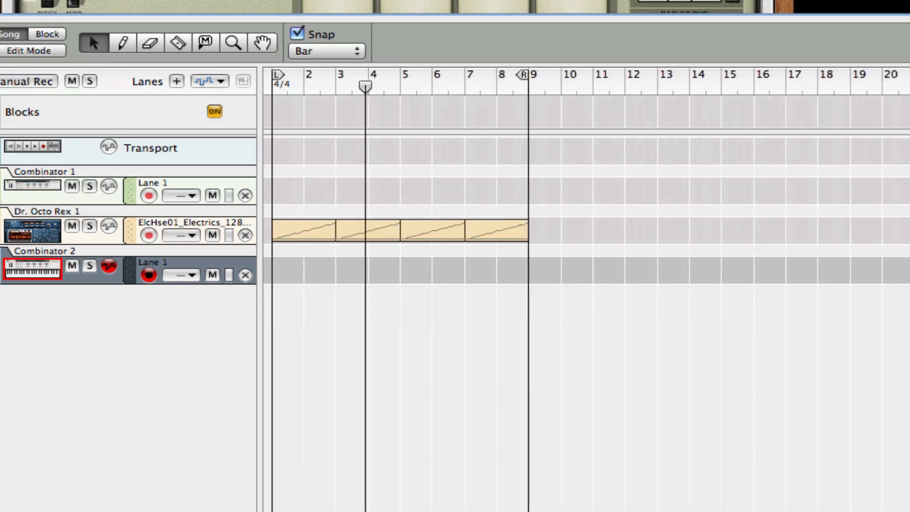
pyautogui.press('h')
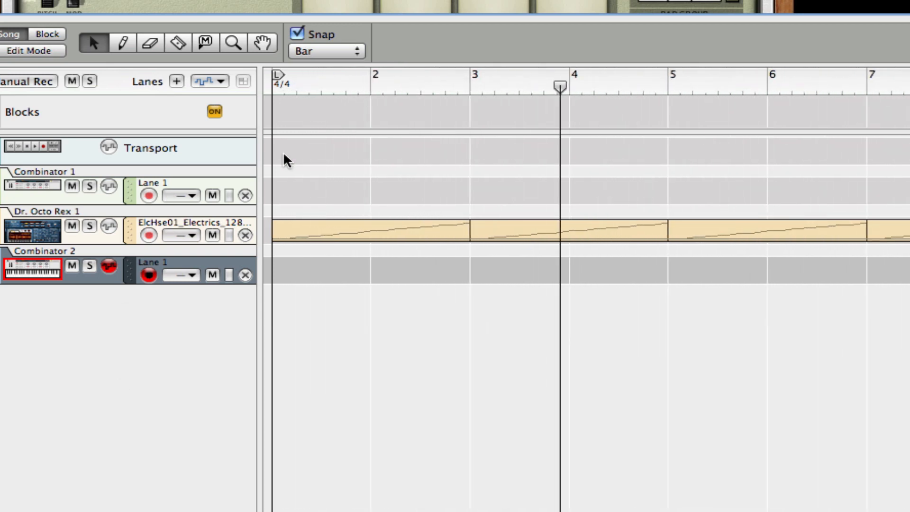
pyautogui.moveTo(382, 77); pyautogui.dragTo(113, 55)
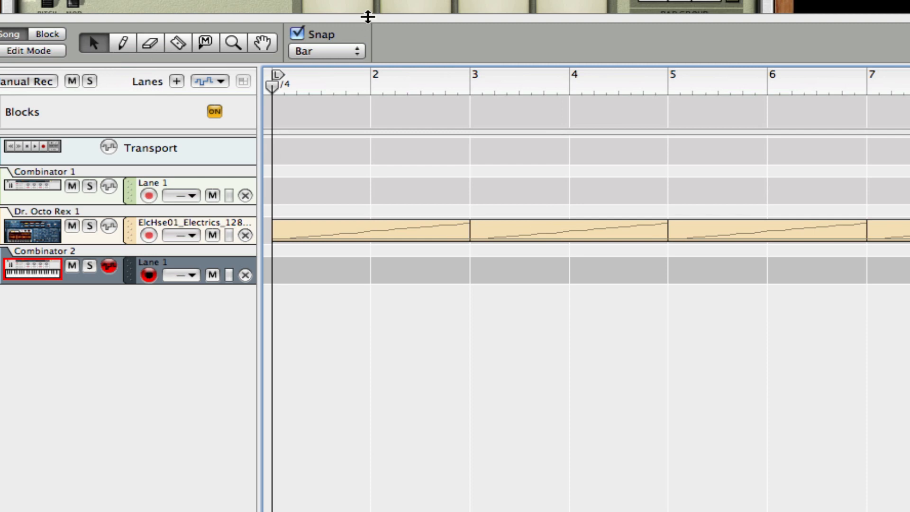
pyautogui.moveTo(368, 15); pyautogui.dragTo(379, 144)
pyautogui.scroll(3, 370, 88)
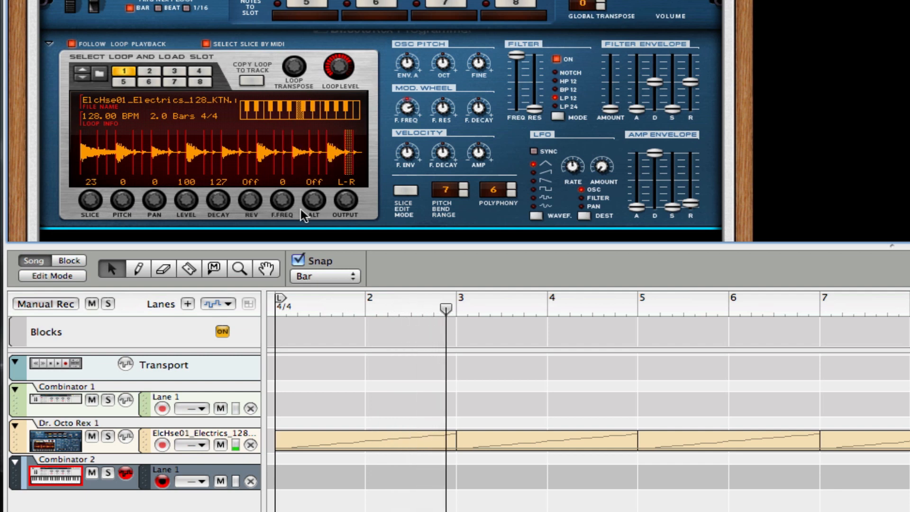
# Draw an eight-bar clip on the Combinator 2 lane from bar 1 and open it in the note editor.
pyautogui.click(301, 319)
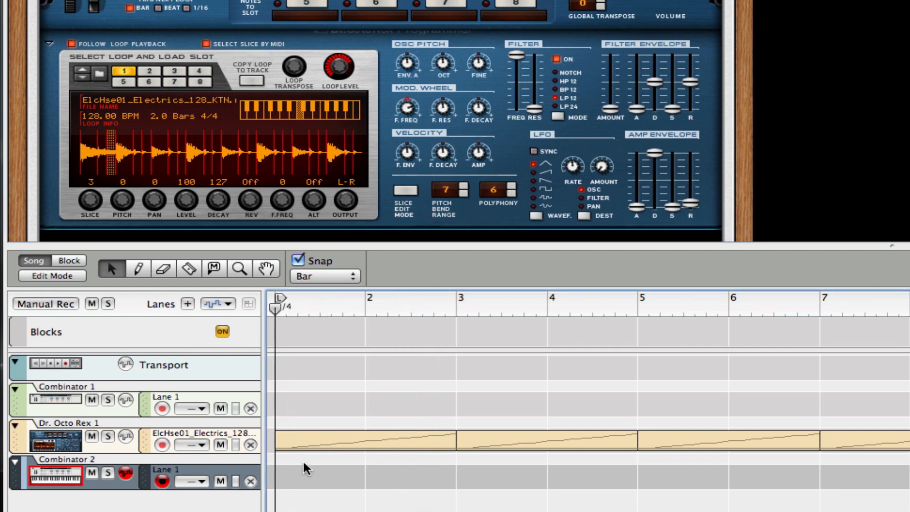
pyautogui.press('w')
pyautogui.moveTo(286, 471)
pyautogui.mouseDown()
pyautogui.moveTo(669, 453)
pyautogui.moveTo(896, 470)
pyautogui.mouseUp()
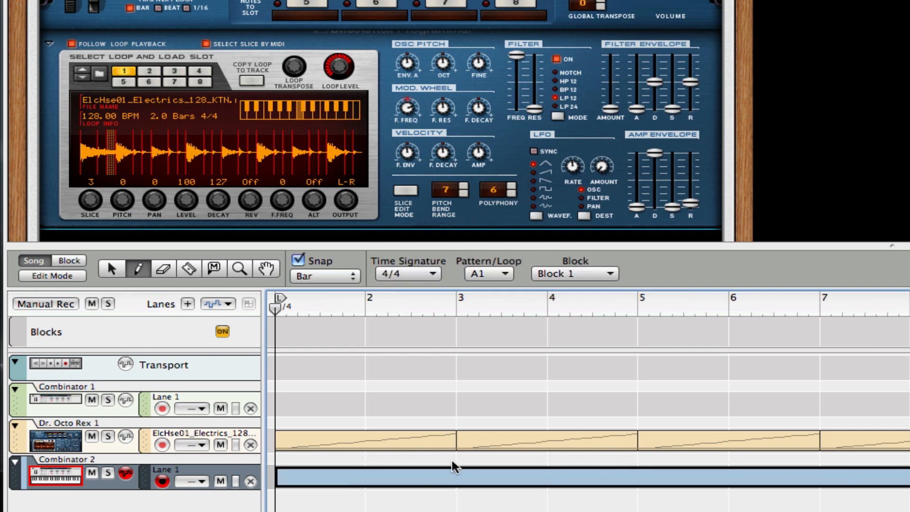
pyautogui.press('q')
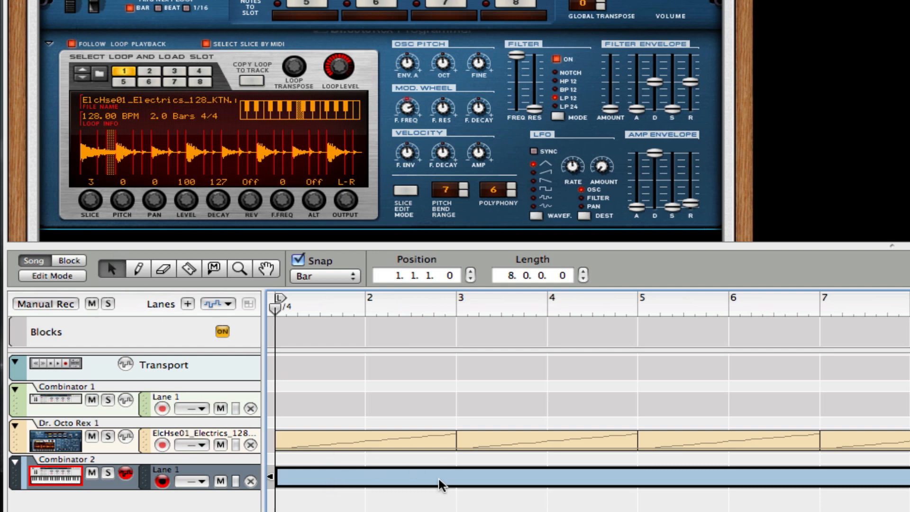
pyautogui.doubleClick(484, 481)
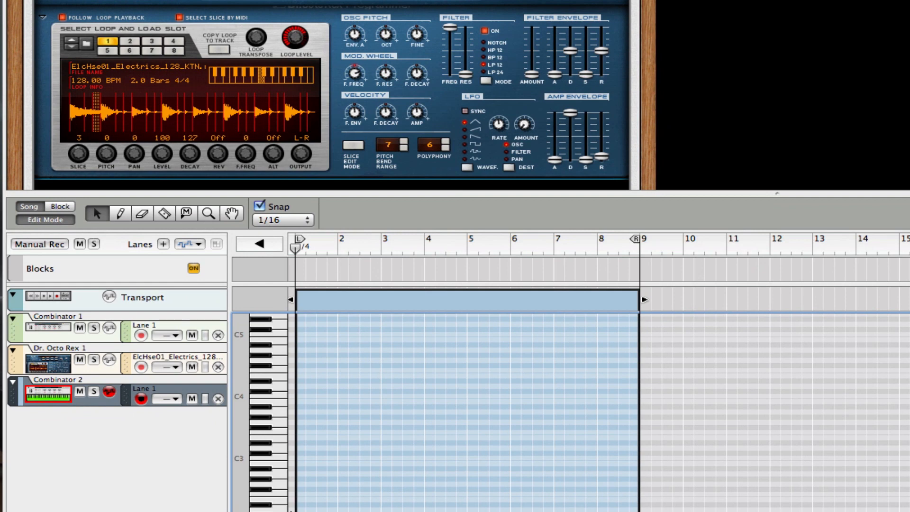
# Draw a C3 note near the start of bar 1 and set note snap to 1/4.
pyautogui.click(279, 457)
pyautogui.press('w')
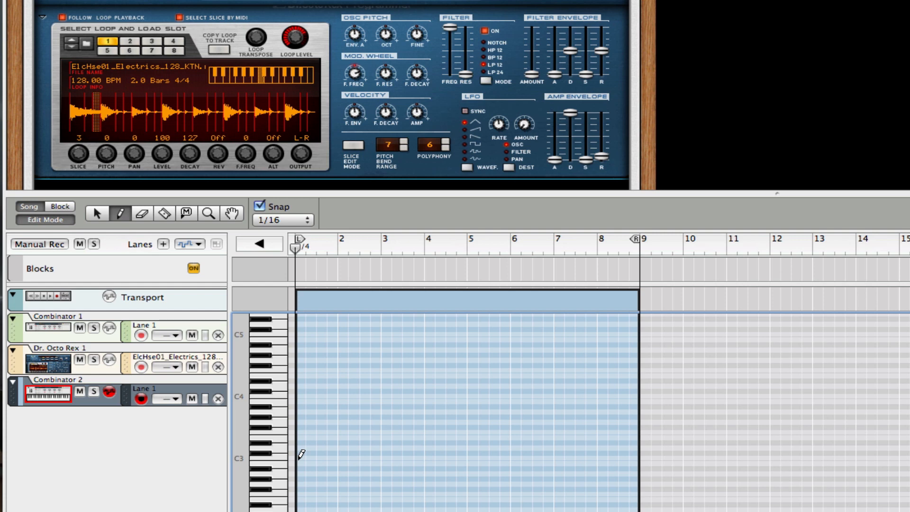
pyautogui.moveTo(299, 458); pyautogui.dragTo(315, 457)
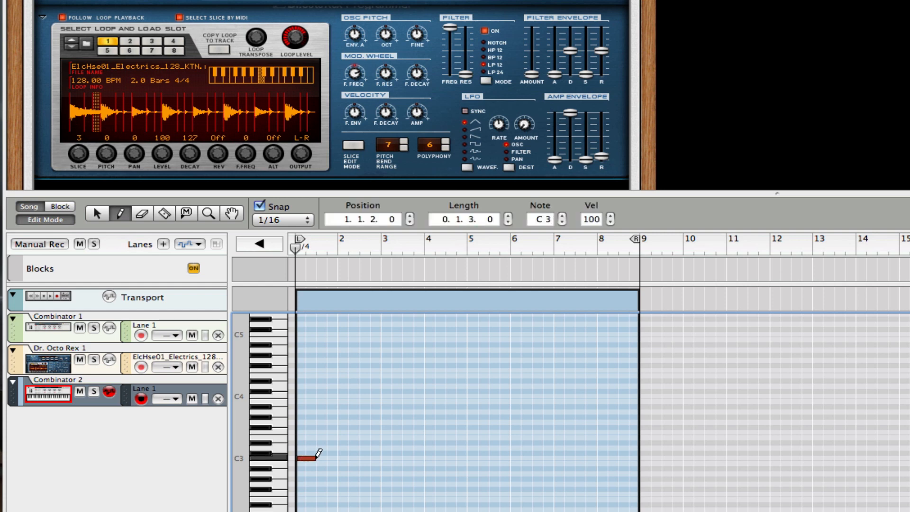
pyautogui.click(268, 218)
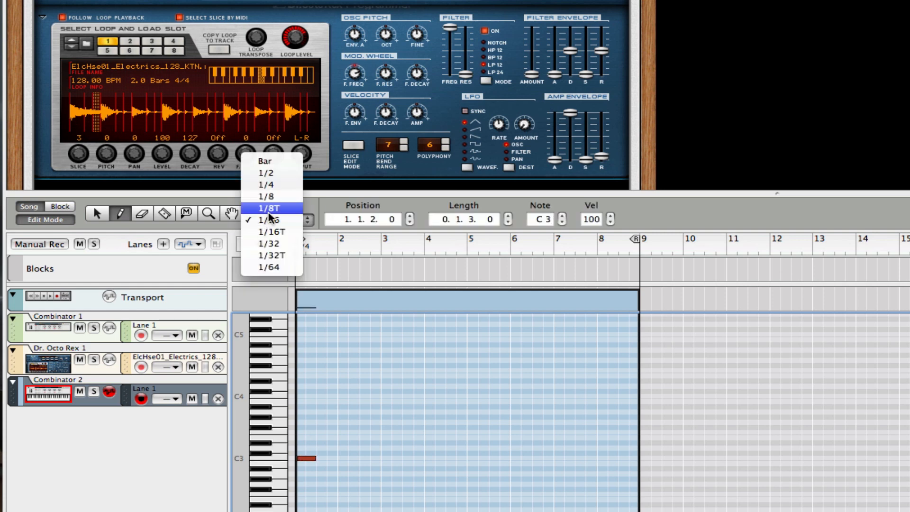
pyautogui.click(268, 184)
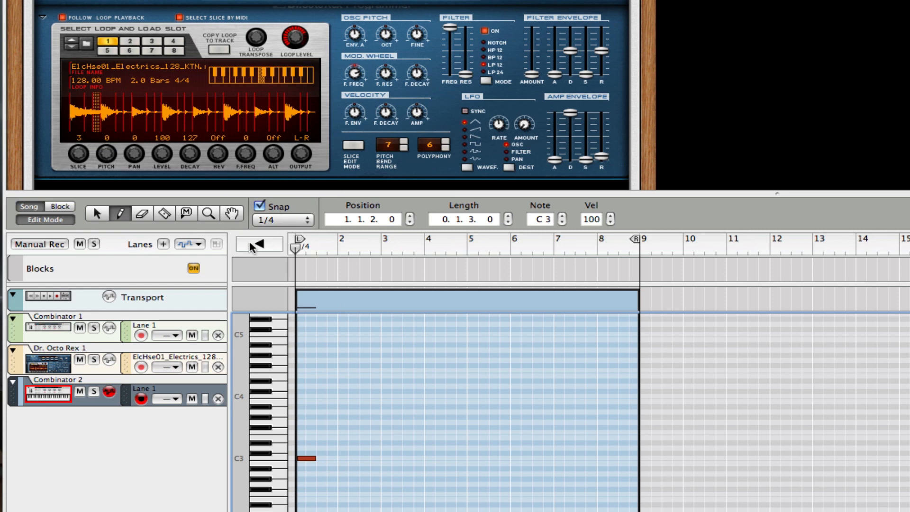
pyautogui.press('space')
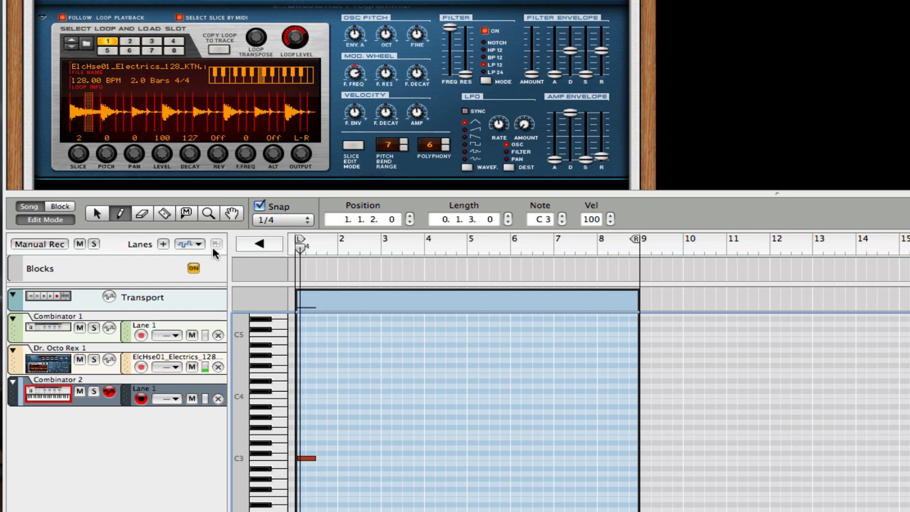
pyautogui.press('space')
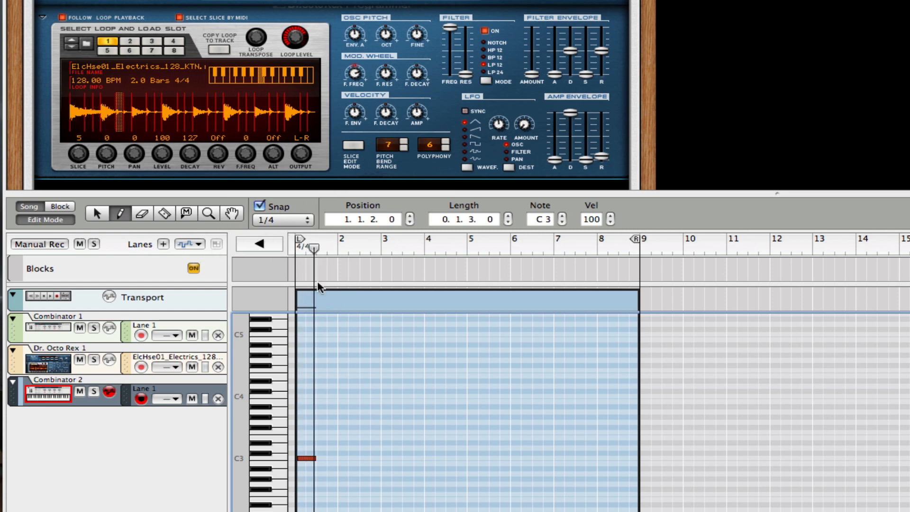
# Move the C3 note to position 1.1.1.0 and return the song position to the start.
pyautogui.press('q')
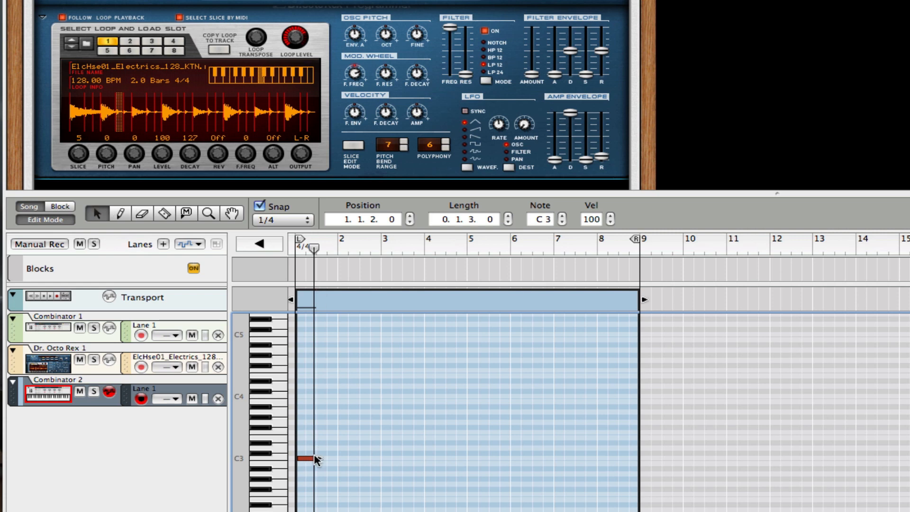
pyautogui.click(307, 459)
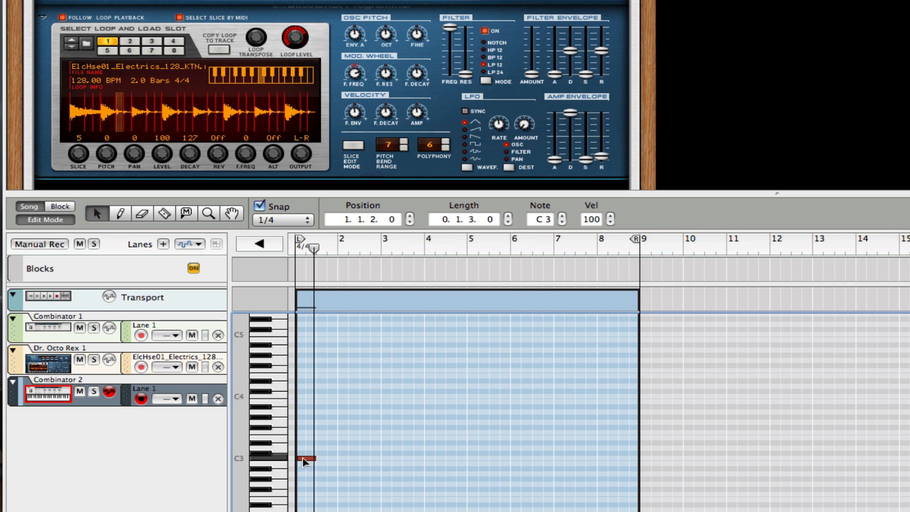
pyautogui.press('s')
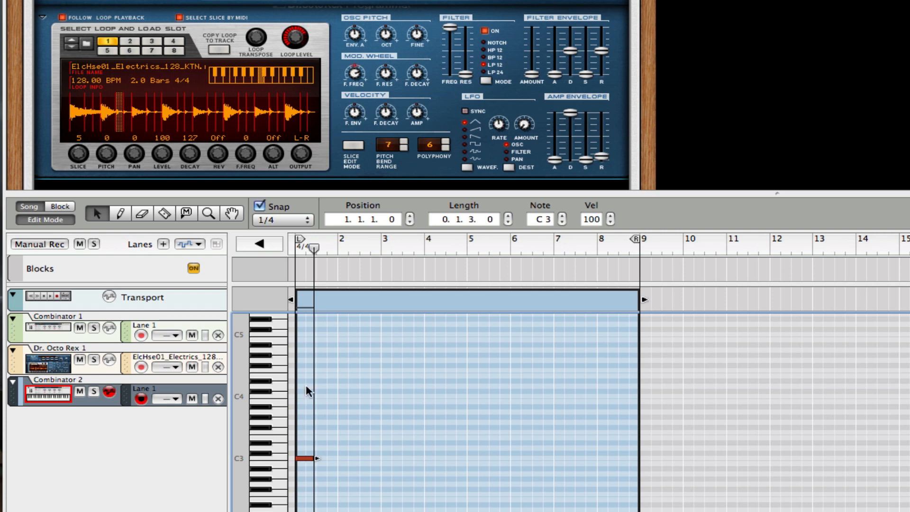
pyautogui.moveTo(314, 247); pyautogui.dragTo(173, 248)
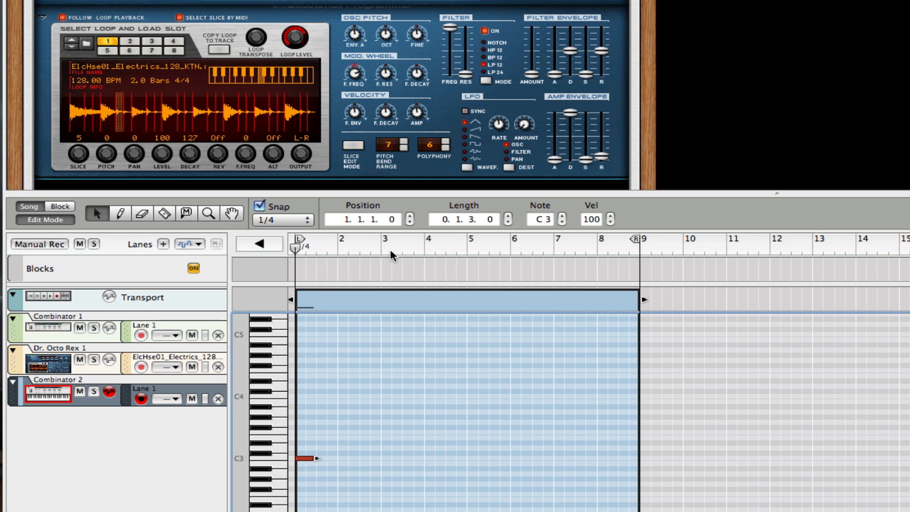
# Shorten the C3 note to one beat (0.1.0.0) and replay from the start.
pyautogui.press('space')
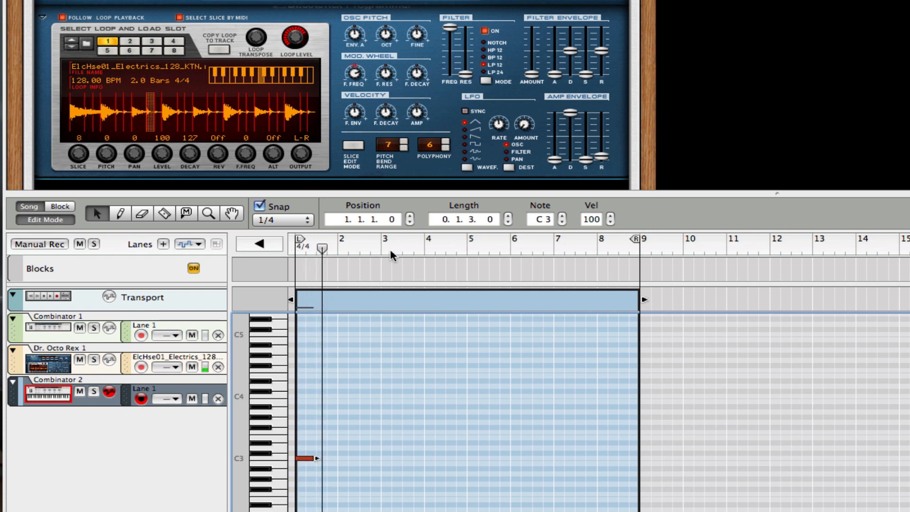
pyautogui.moveTo(317, 459); pyautogui.dragTo(305, 462)
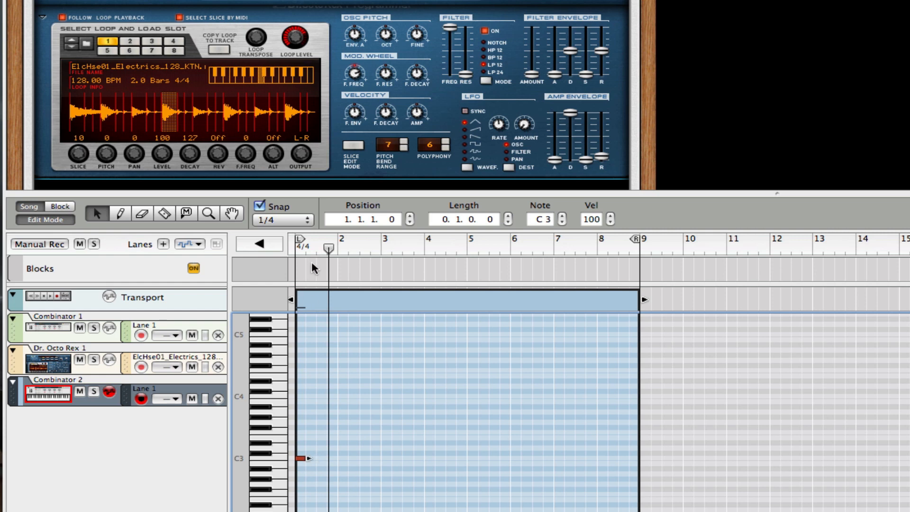
pyautogui.moveTo(318, 239); pyautogui.dragTo(258, 238)
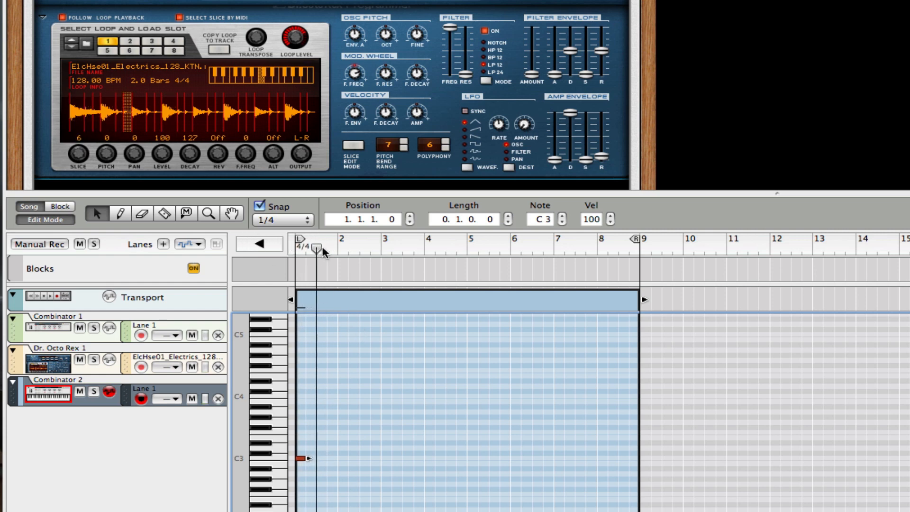
pyautogui.moveTo(320, 247); pyautogui.dragTo(219, 242)
pyautogui.press('space')
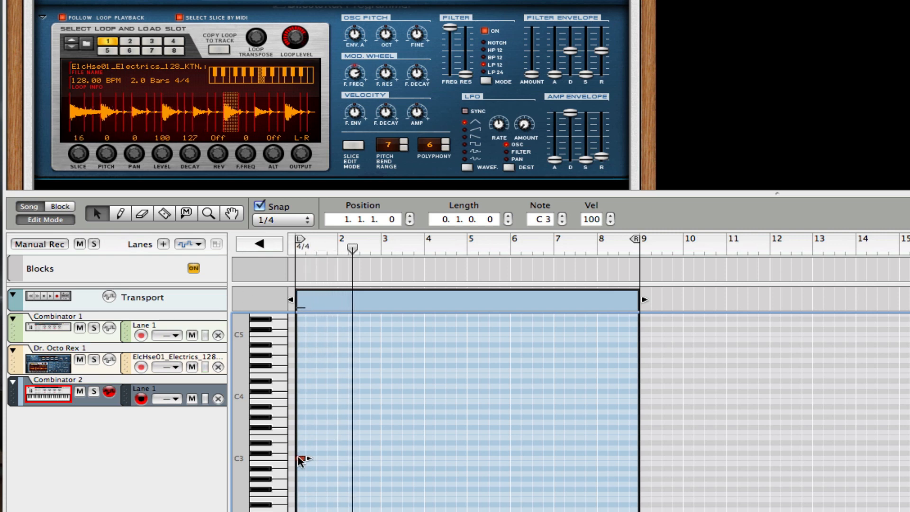
# Copy the C3 note to beat 3 of bar 1 and to bar 2 beat 1.
pyautogui.moveTo(299, 458); pyautogui.dragTo(326, 458)
pyautogui.moveTo(328, 247); pyautogui.dragTo(208, 241)
pyautogui.press('space')
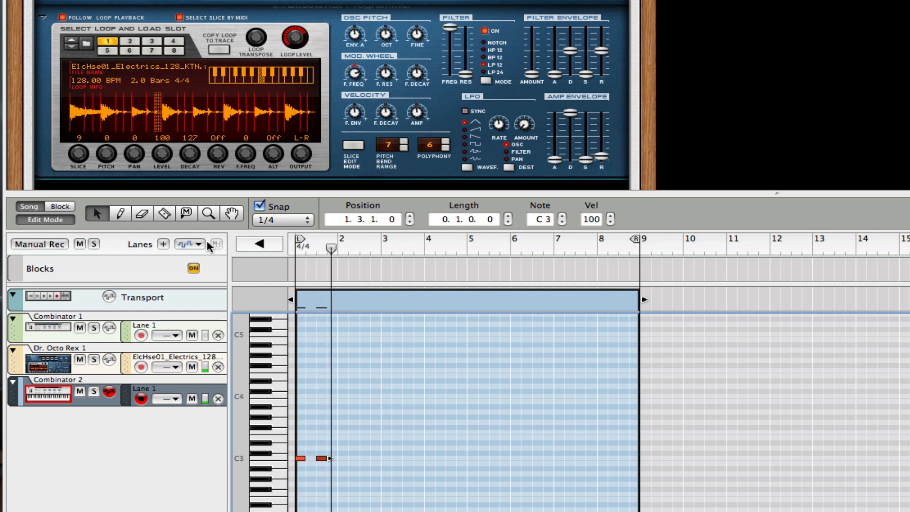
pyautogui.click(325, 462)
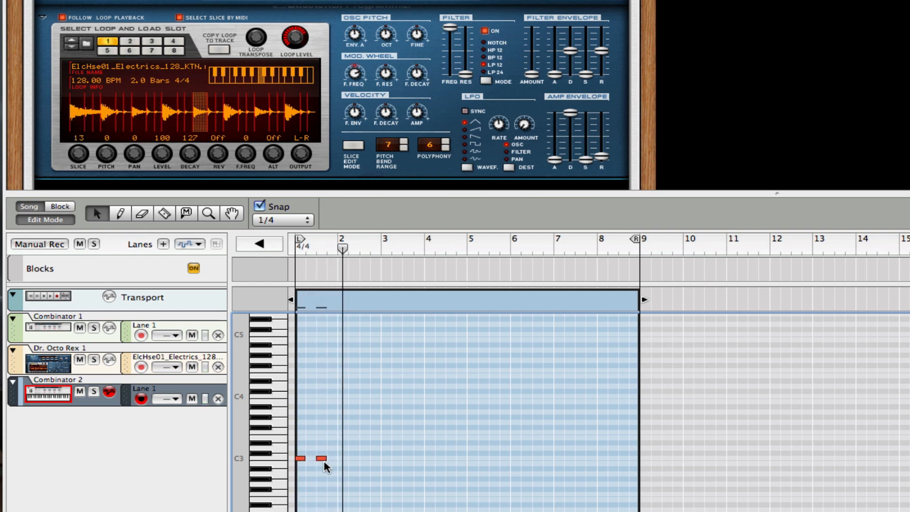
pyautogui.moveTo(321, 458); pyautogui.dragTo(348, 463)
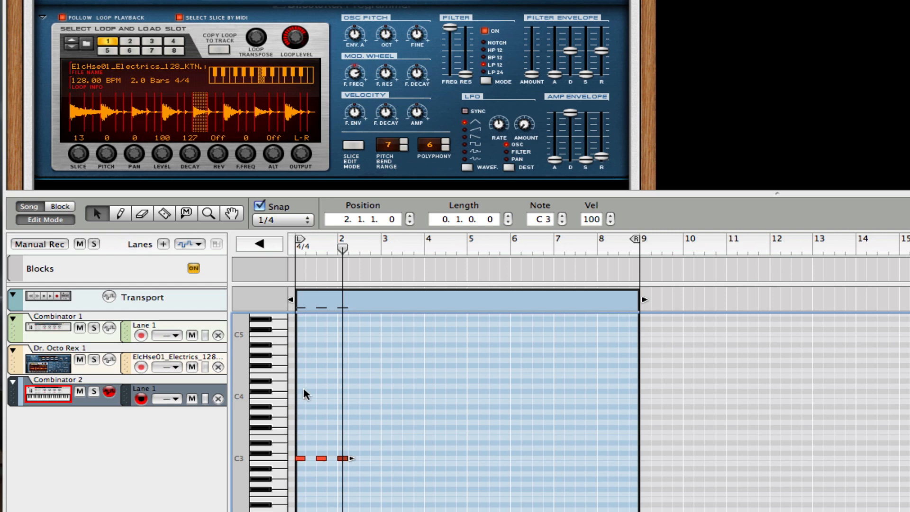
pyautogui.moveTo(343, 248); pyautogui.dragTo(198, 248)
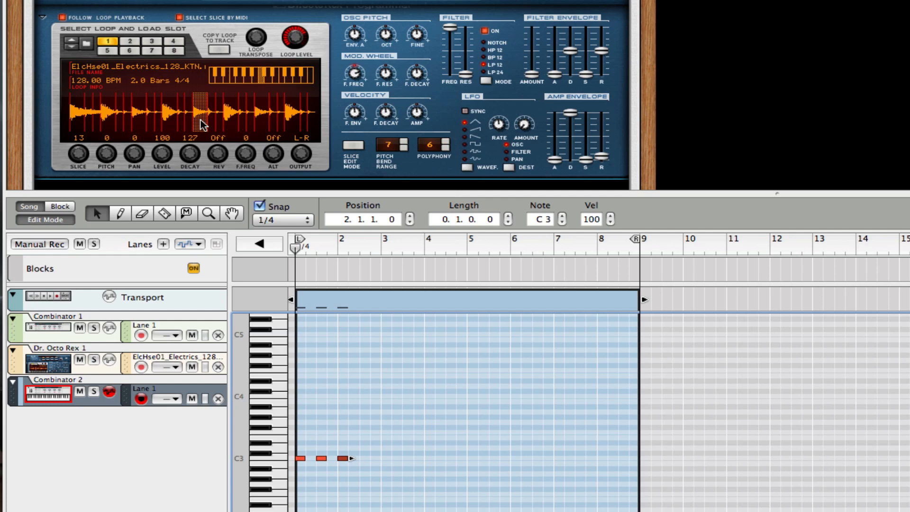
# Add a C3 note at bar 2 beat 3, delete the extra bar 3 copy, and play the kick pattern.
pyautogui.click(345, 460)
pyautogui.click(342, 458)
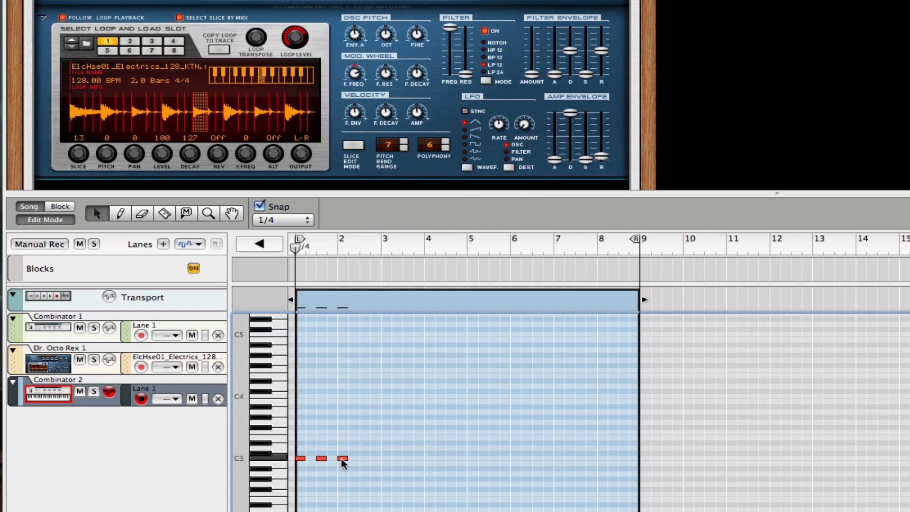
pyautogui.click(364, 458)
pyautogui.click(382, 459)
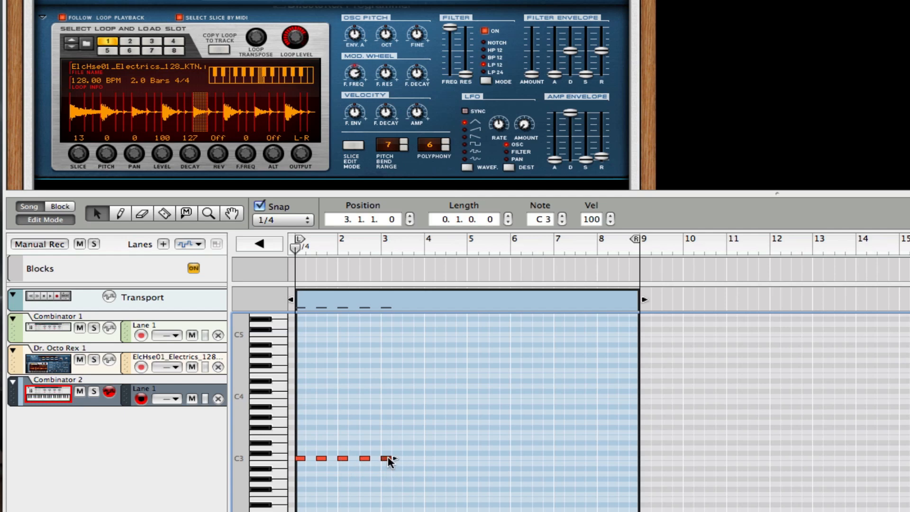
pyautogui.press('Delete')
pyautogui.press('space')
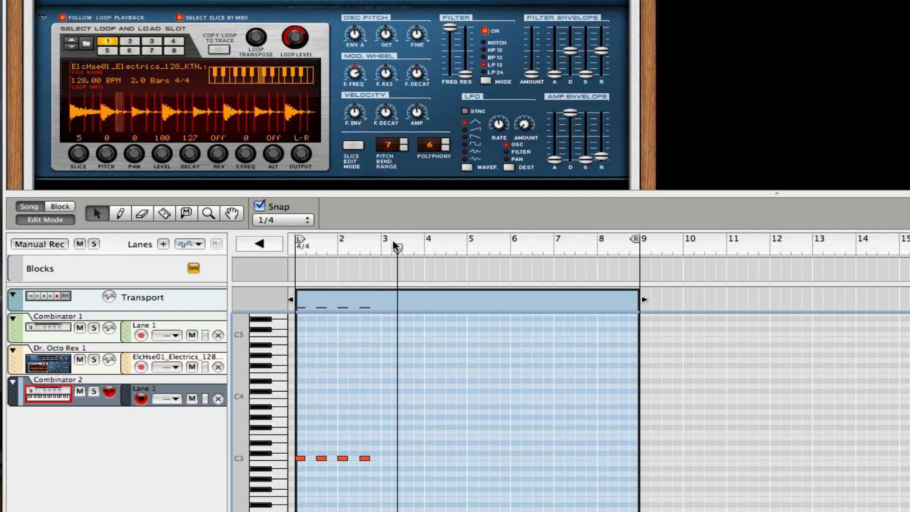
pyautogui.press('space')
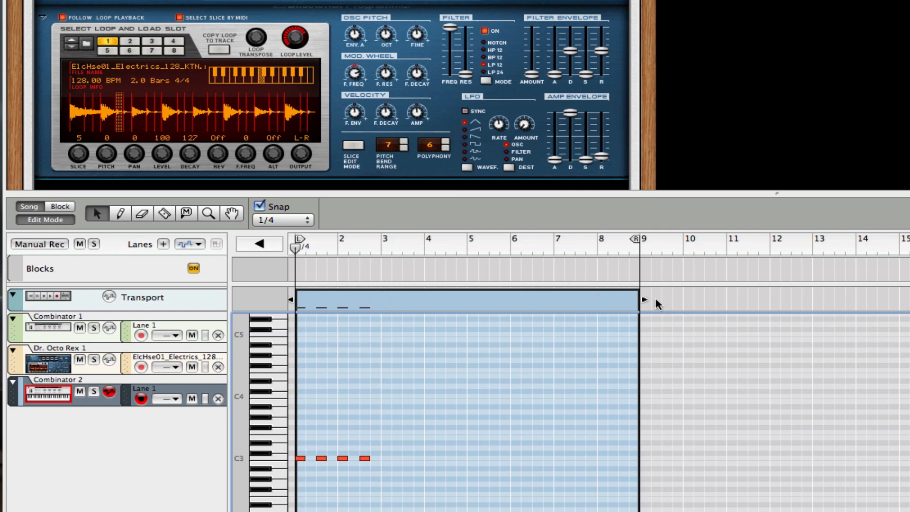
# Shorten the clip to end at bar 3 and draw an E3 note on beat 2 of bar 1.
pyautogui.moveTo(645, 300); pyautogui.dragTo(434, 295)
pyautogui.press('super+z')
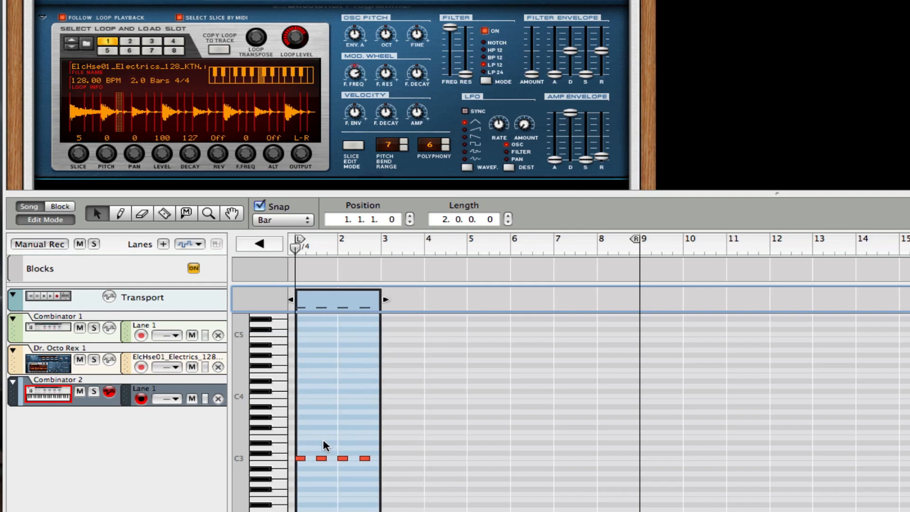
pyautogui.press('w')
pyautogui.click(263, 453)
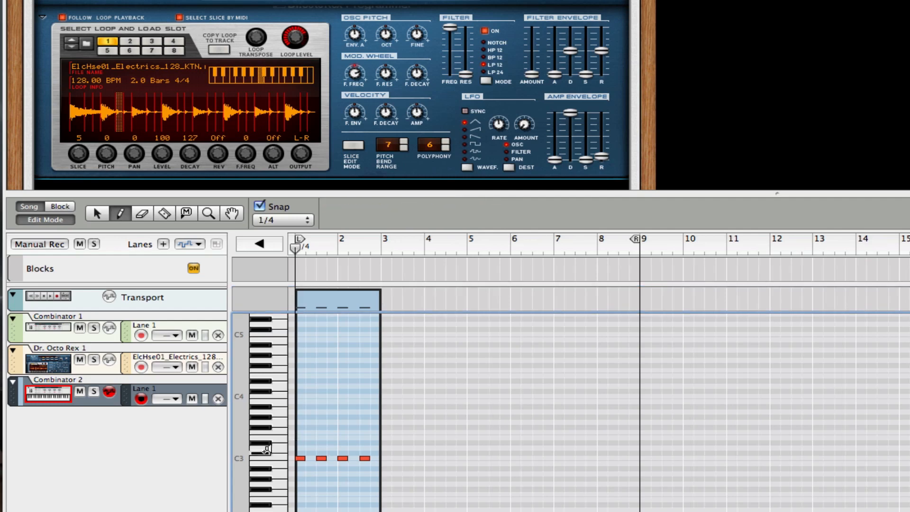
pyautogui.click(283, 437)
pyautogui.click(283, 436)
pyautogui.click(310, 437)
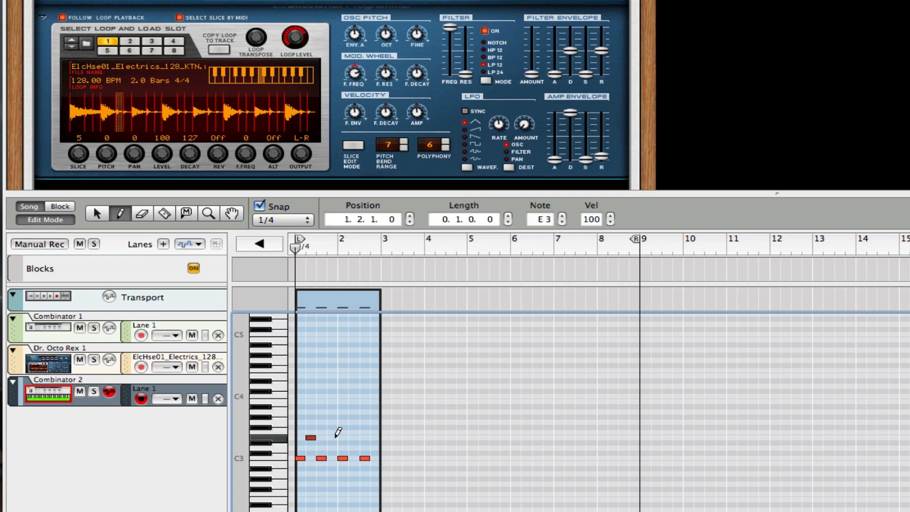
# Copy the E3 note onto beat 4 and play the clip from the start.
pyautogui.press('q')
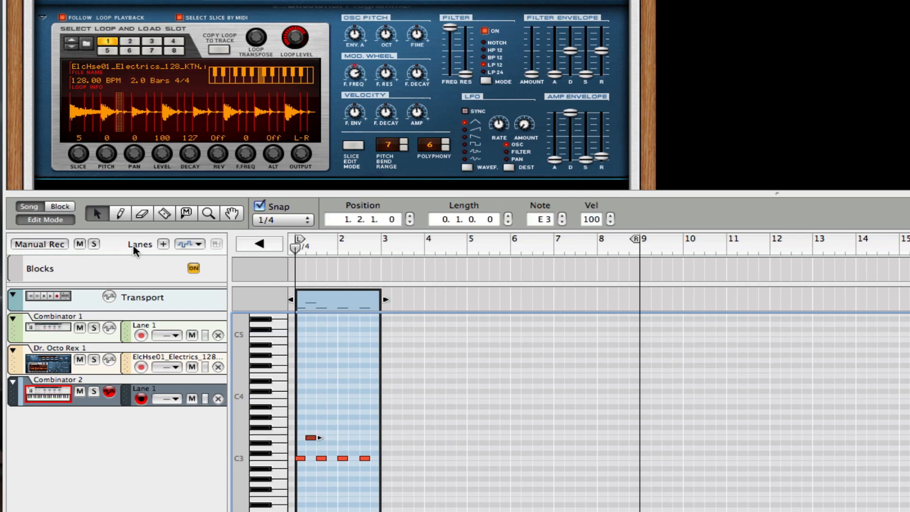
pyautogui.press('space')
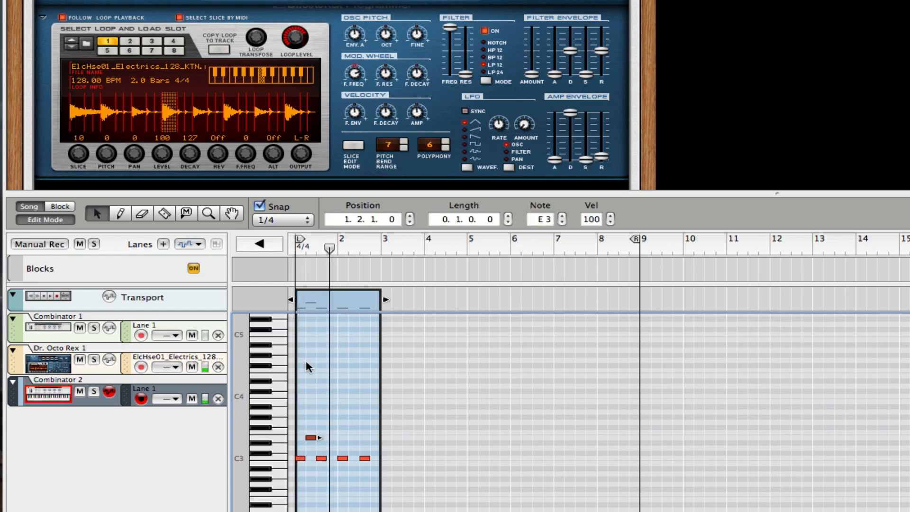
pyautogui.moveTo(310, 437); pyautogui.dragTo(376, 439)
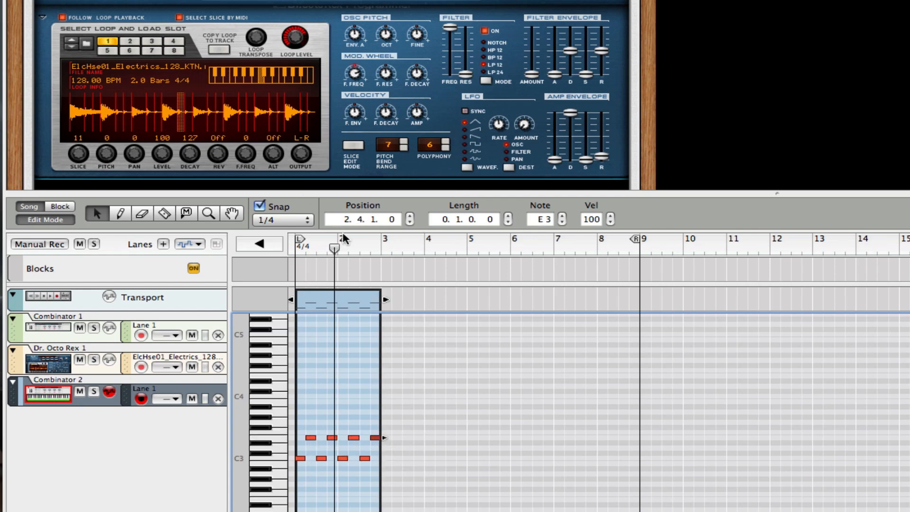
pyautogui.moveTo(342, 238); pyautogui.dragTo(167, 232)
pyautogui.press('space')
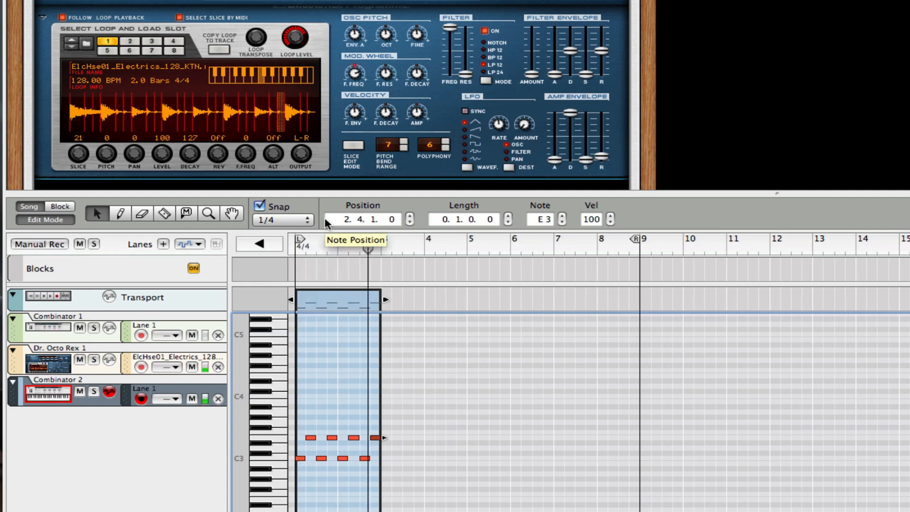
pyautogui.press('space')
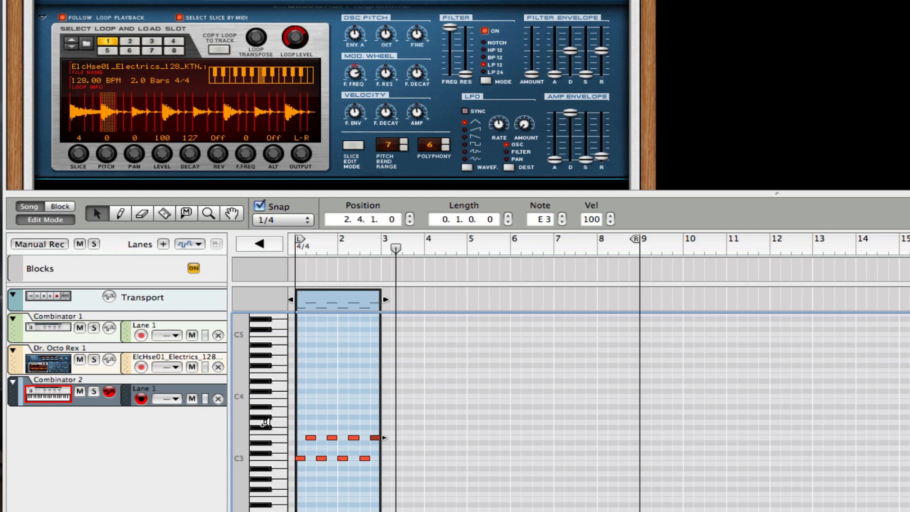
# Set the snap to 1/8, play from the song start, and zoom in on the clip.
pyautogui.click(285, 220)
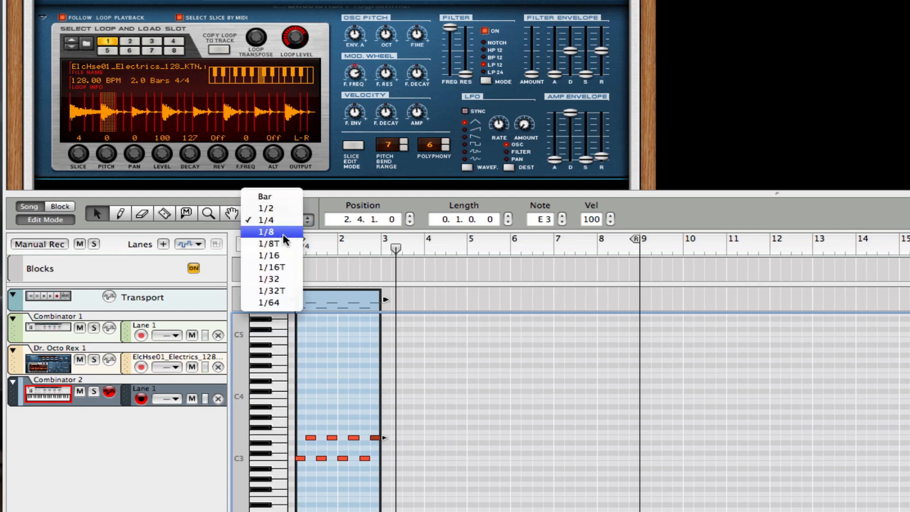
pyautogui.click(265, 231)
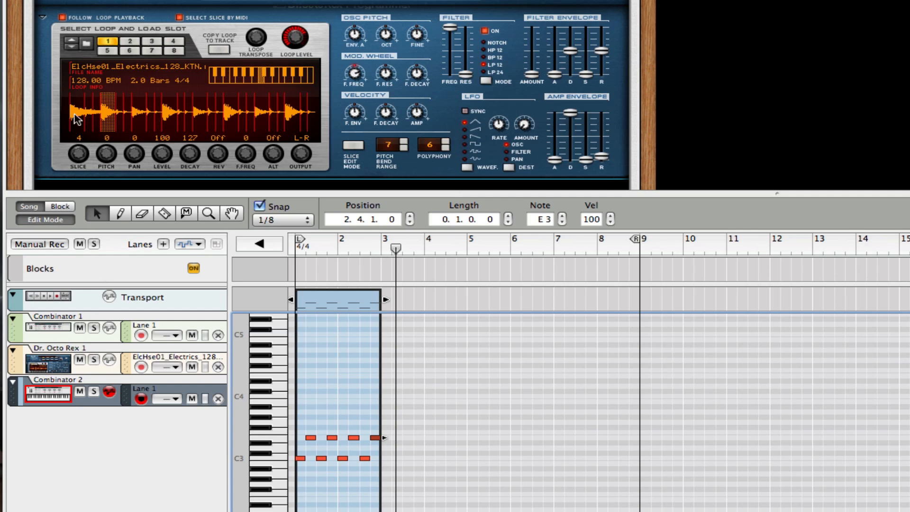
pyautogui.hotkey('shift', 'Return')
pyautogui.press('space')
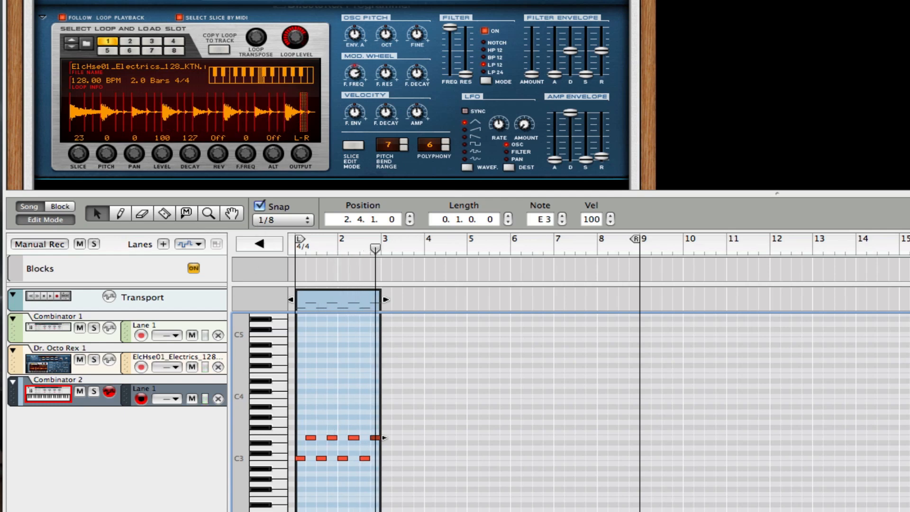
pyautogui.press('h')
pyautogui.press('h')
pyautogui.press('h')
pyautogui.press('h')
pyautogui.press('h')
pyautogui.press('h')
pyautogui.press('h')
pyautogui.press('h')
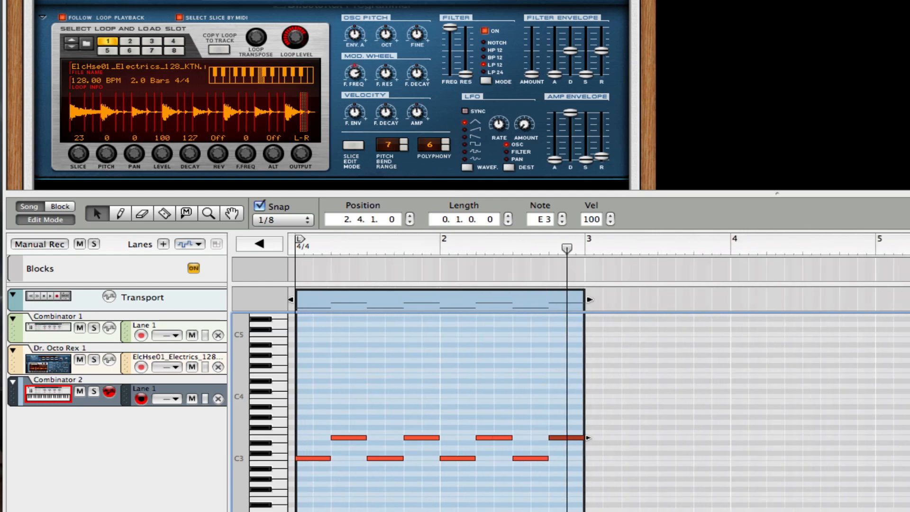
# Audition piano-roll keys from F3 up to C4 to find the hi-hat sound.
pyautogui.click(276, 423)
pyautogui.click(284, 422)
pyautogui.click(287, 430)
pyautogui.click(288, 424)
pyautogui.click(284, 400)
pyautogui.click(288, 395)
pyautogui.click(319, 394)
# Draw a row of C4 hi-hat notes across bar 1 while the song plays.
pyautogui.press('w')
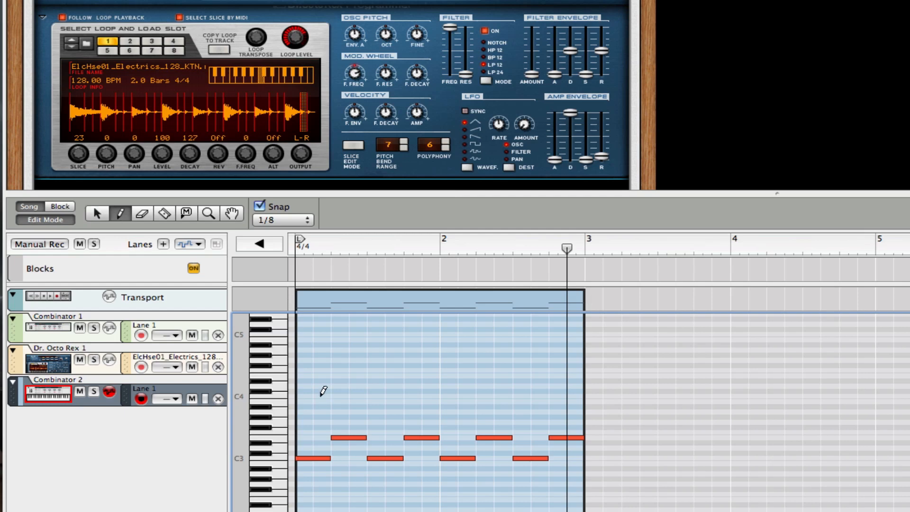
pyautogui.click(321, 395)
pyautogui.click(340, 395)
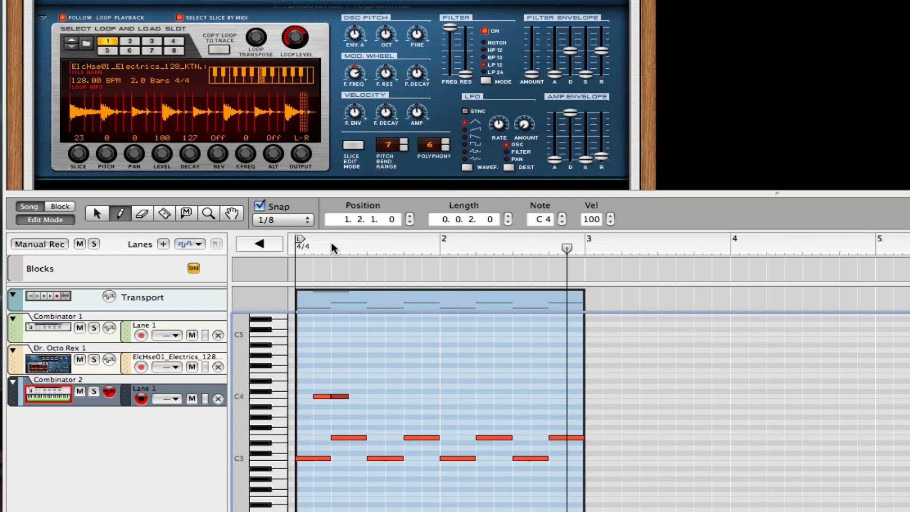
pyautogui.moveTo(331, 248); pyautogui.dragTo(273, 259)
pyautogui.press('space')
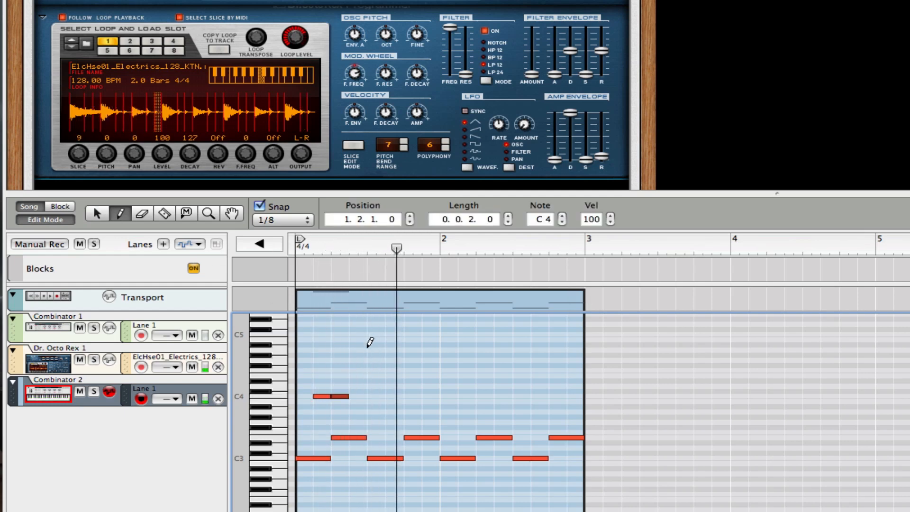
pyautogui.click(374, 396)
pyautogui.click(393, 396)
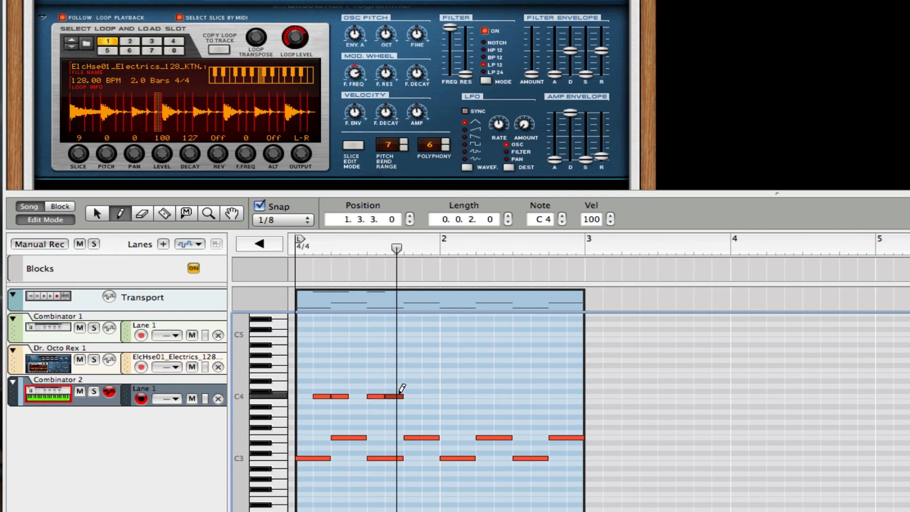
pyautogui.click(431, 395)
pyautogui.click(449, 395)
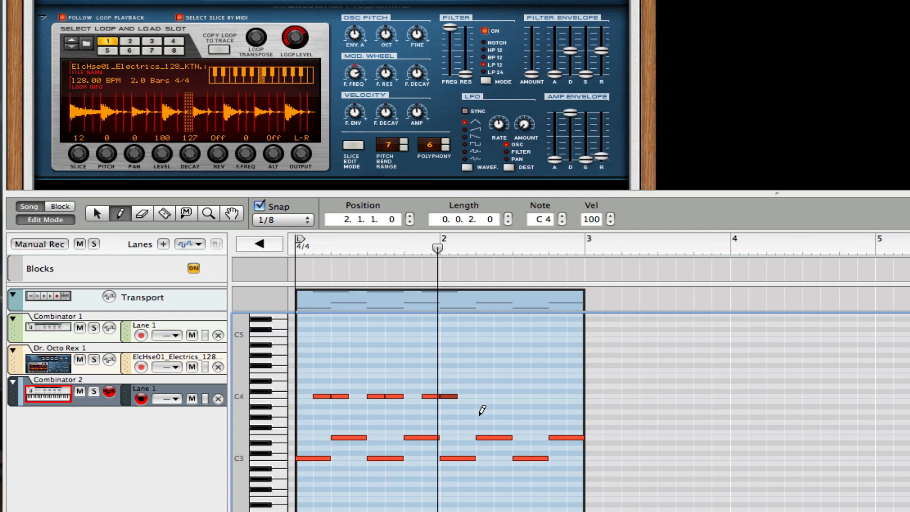
# Erase the stray C4 at bar 2 and draw two eighth-note C4s at bar 2's start.
pyautogui.press('e')
pyautogui.moveTo(463, 380)
pyautogui.mouseDown()
pyautogui.moveTo(450, 422)
pyautogui.moveTo(455, 415)
pyautogui.mouseUp()
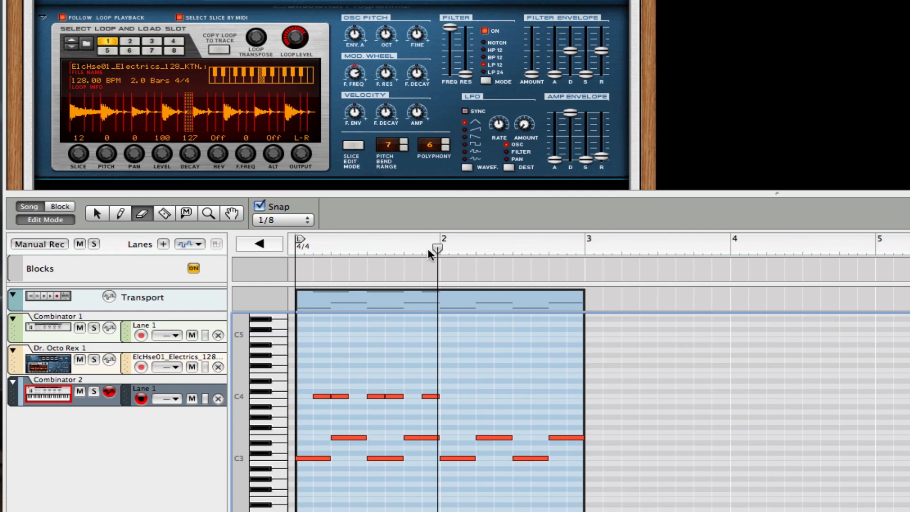
pyautogui.moveTo(437, 247); pyautogui.dragTo(478, 247)
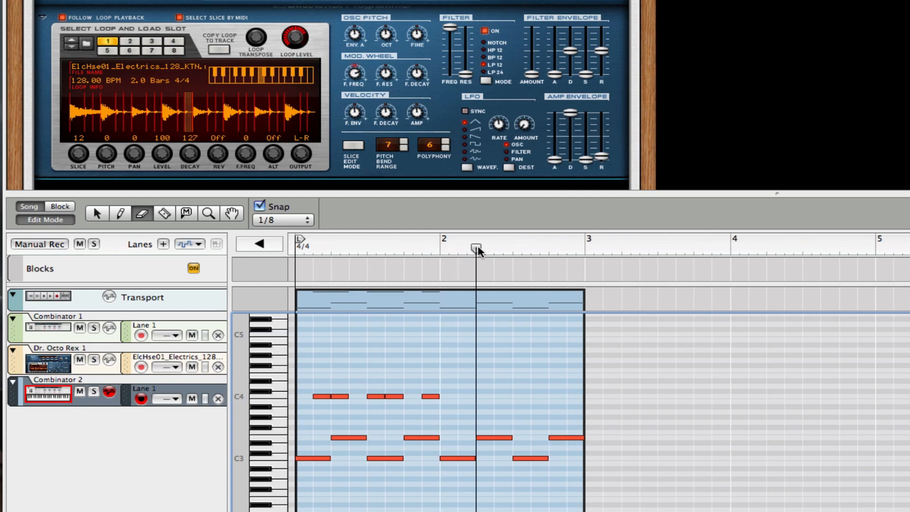
pyautogui.press('space')
pyautogui.press('space')
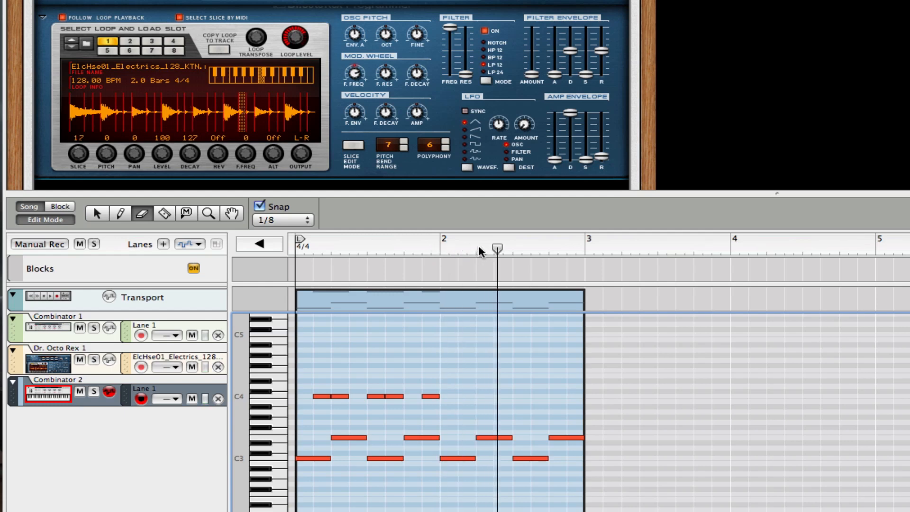
pyautogui.click(440, 247)
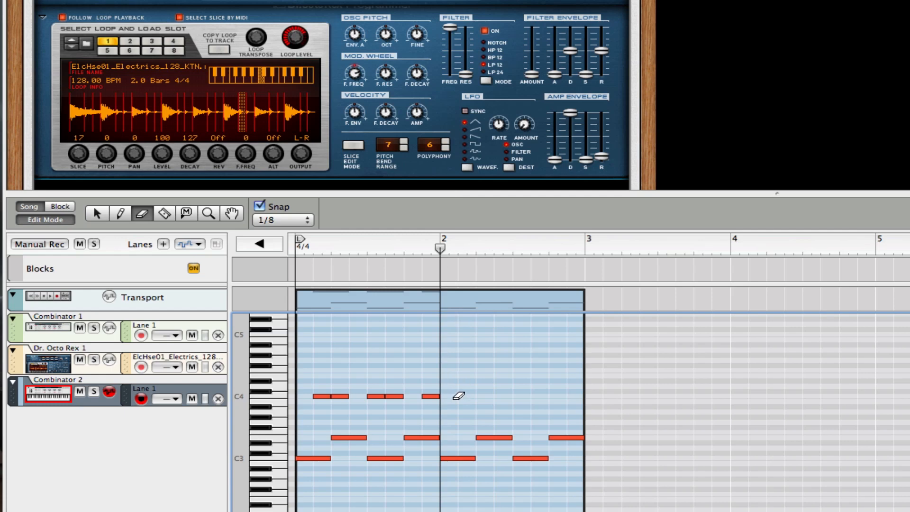
pyautogui.press('w')
pyautogui.moveTo(459, 392); pyautogui.dragTo(467, 393)
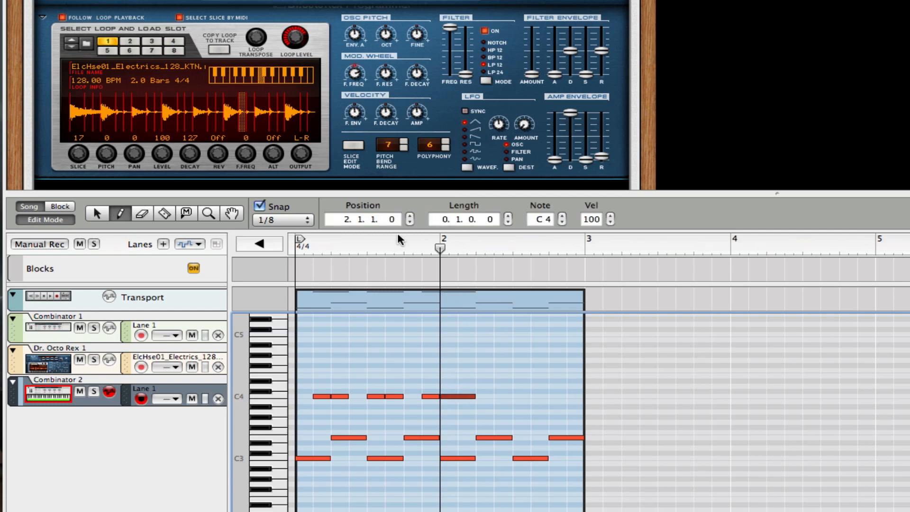
pyautogui.press('Delete')
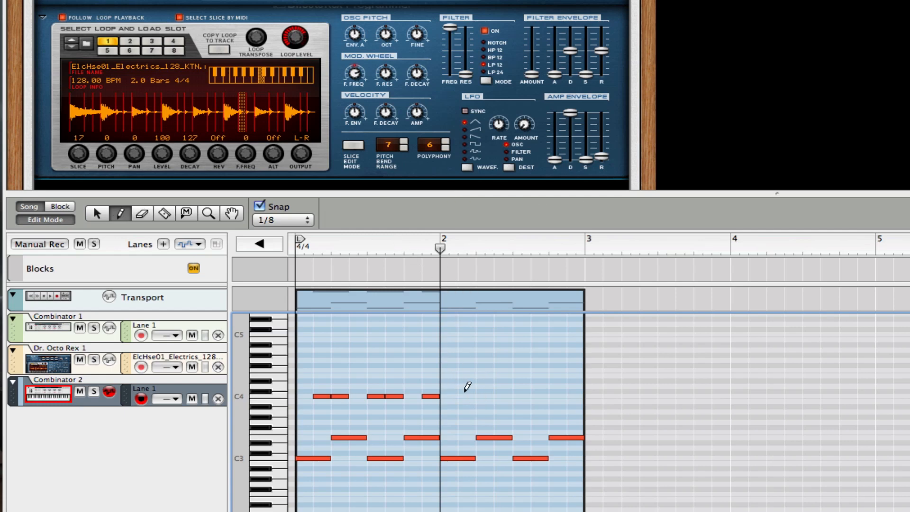
pyautogui.click(451, 395)
pyautogui.click(469, 395)
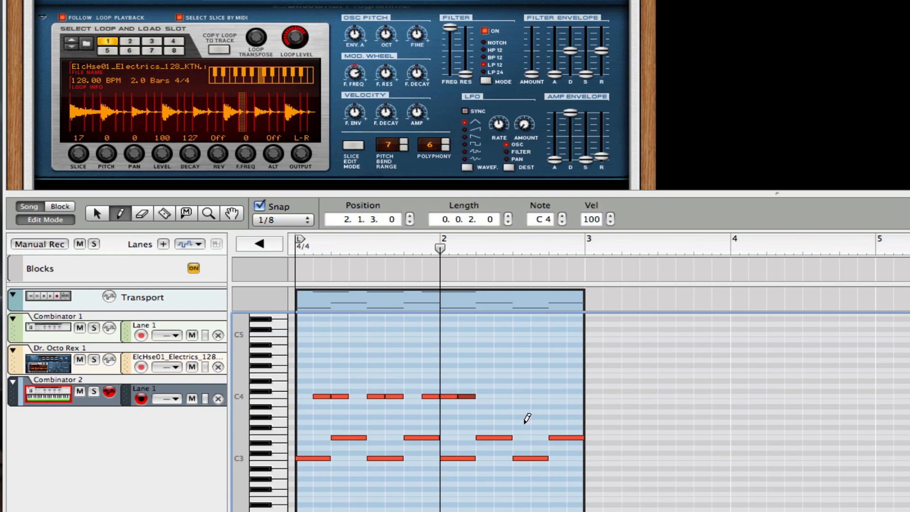
# Add C4 eighth notes at 2.2.3, 2.3.1, 2.3.3, 2.4.1 and 2.4.3, then play the pattern.
pyautogui.moveTo(429, 239); pyautogui.dragTo(124, 216)
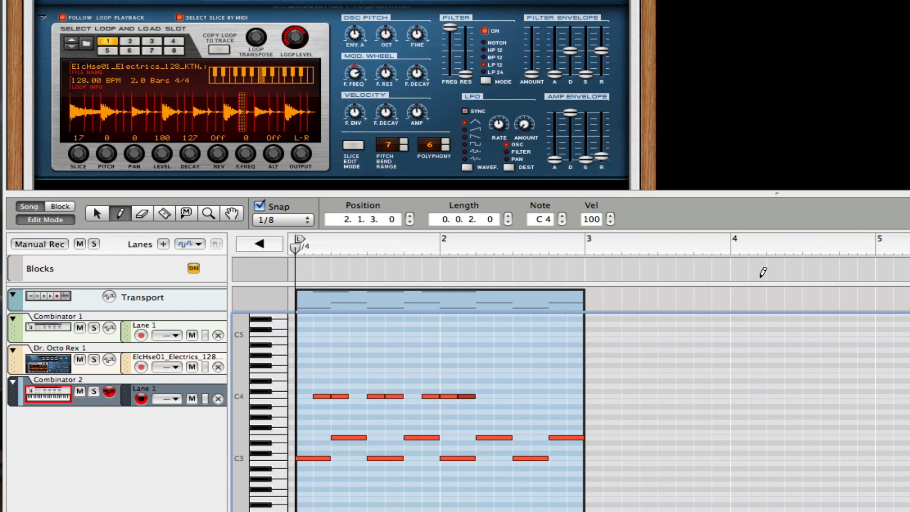
pyautogui.press('space')
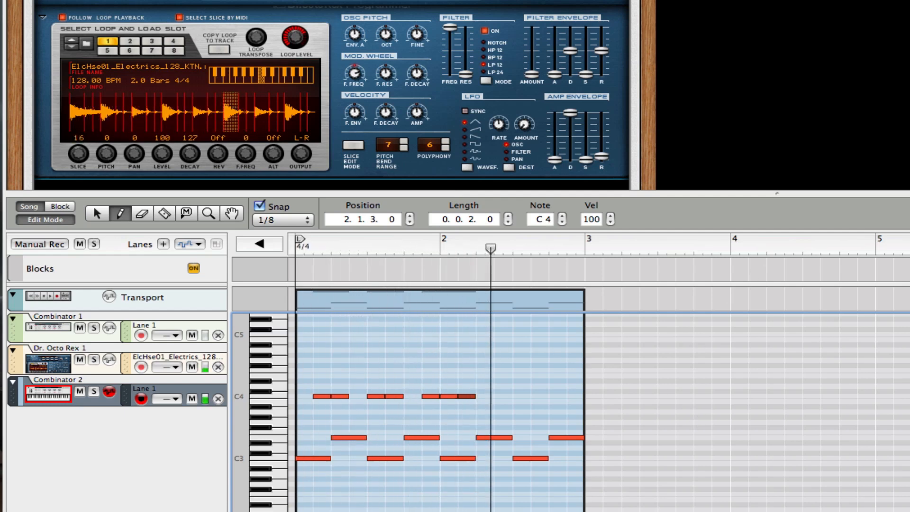
pyautogui.click(504, 396)
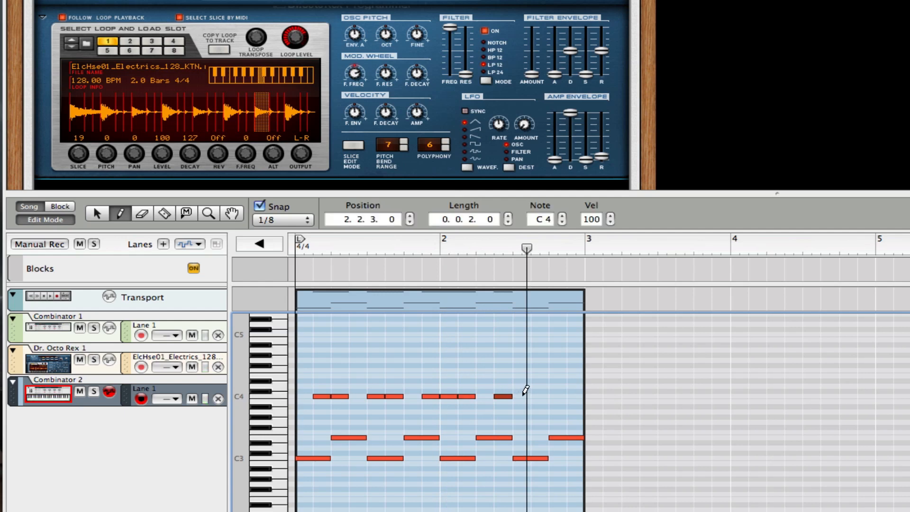
pyautogui.click(523, 396)
pyautogui.click(540, 395)
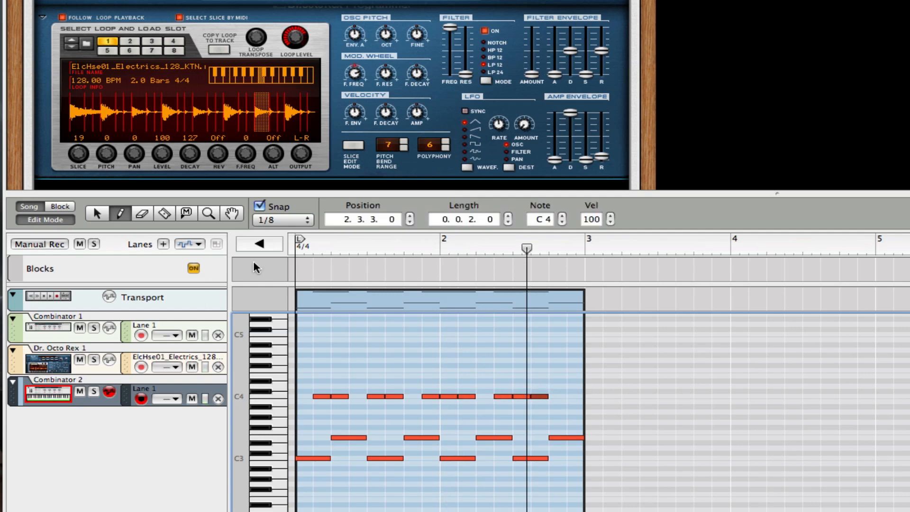
pyautogui.click(575, 395)
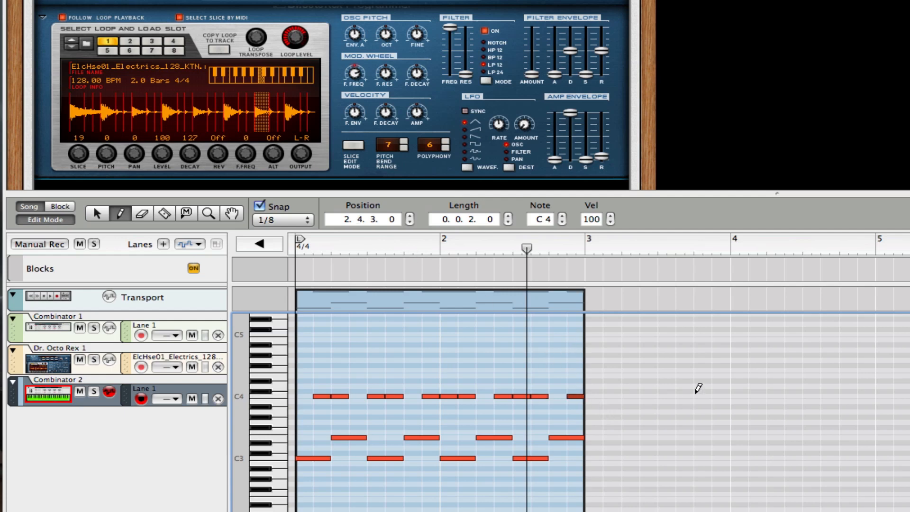
pyautogui.click(557, 396)
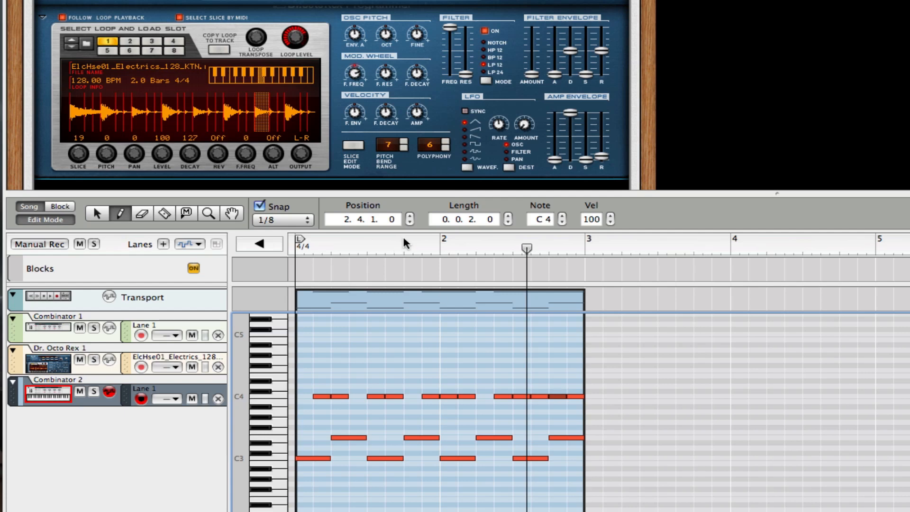
pyautogui.press('Home')
pyautogui.press('space')
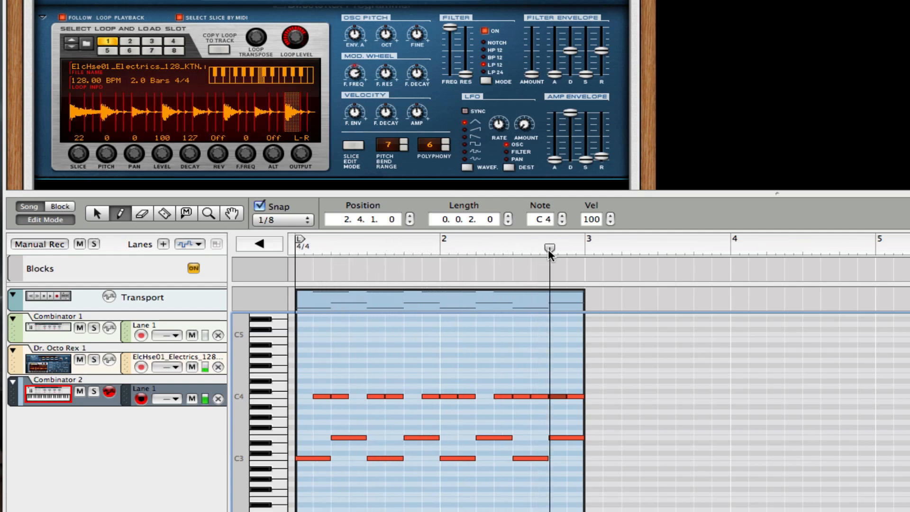
pyautogui.press('space')
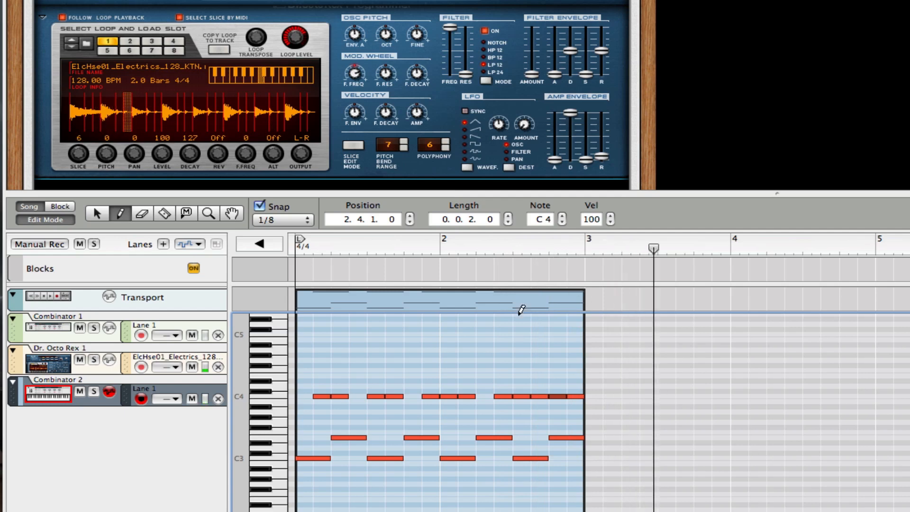
# Back in the song arrangement, duplicate the Combinator 2 drum clip so a copy starts at bar 3.
pyautogui.click(59, 220)
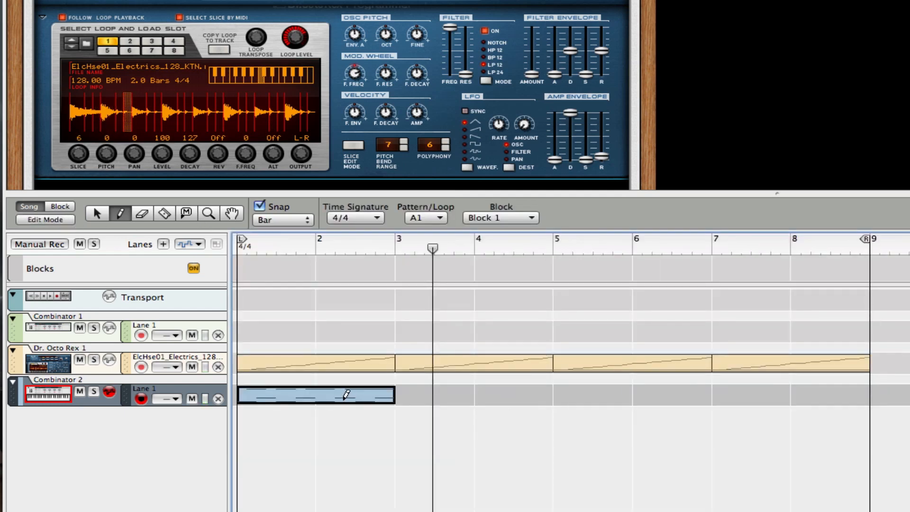
pyautogui.press('q')
pyautogui.moveTo(346, 399); pyautogui.dragTo(621, 397)
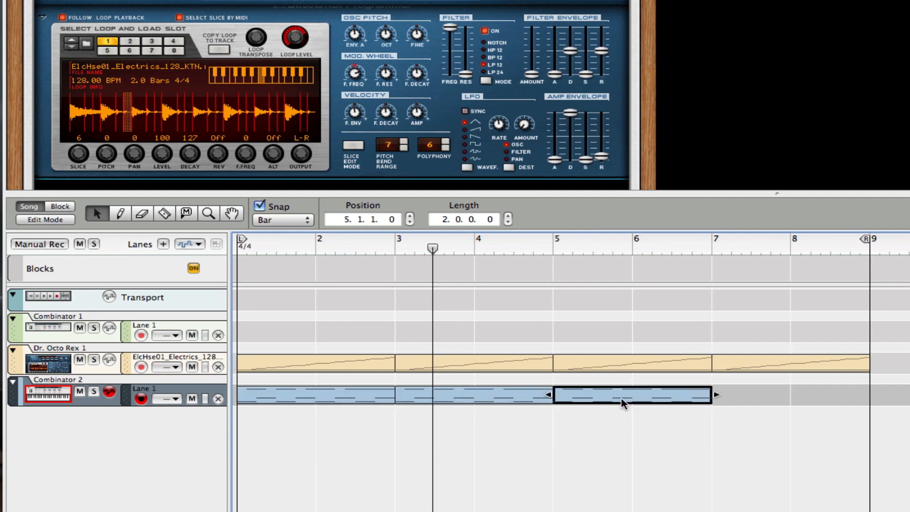
pyautogui.hotkey('ctrl', 'z')
pyautogui.hotkey('ctrl', 'z')
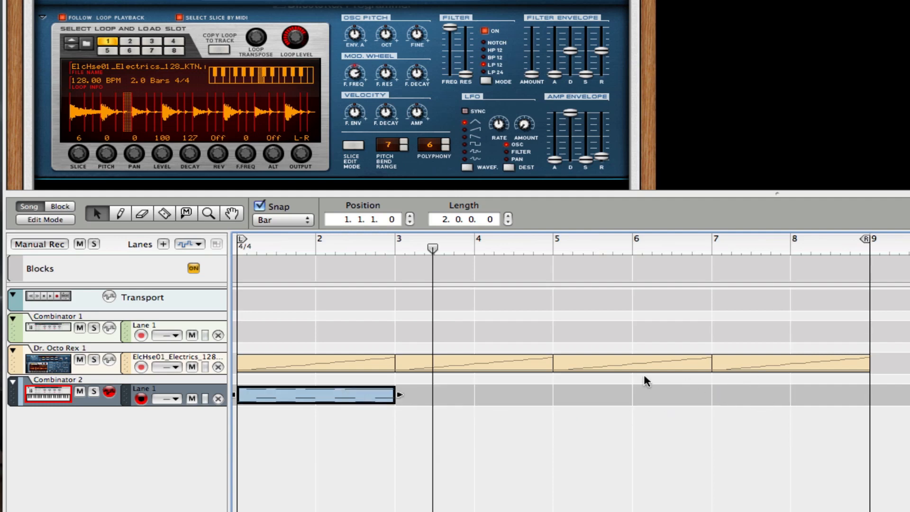
pyautogui.moveTo(319, 400); pyautogui.dragTo(497, 397)
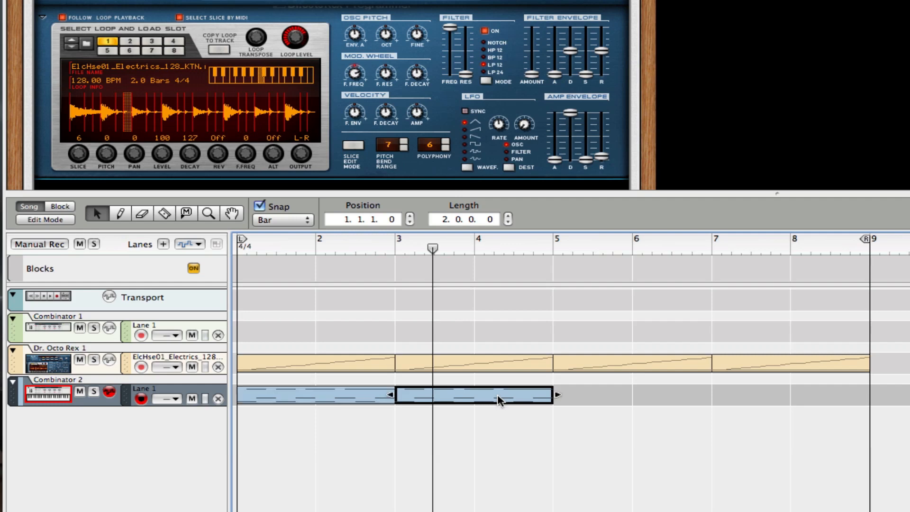
# Copy both Combinator 2 drum clips and paste them to fill bars 5 to 9.
pyautogui.hscroll(-1, 632, 392)
pyautogui.press('super+a')
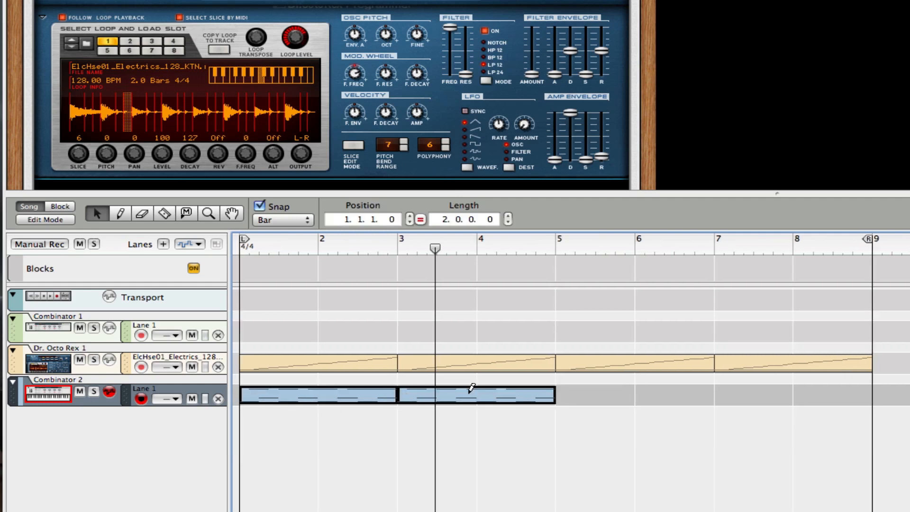
pyautogui.press('super+c')
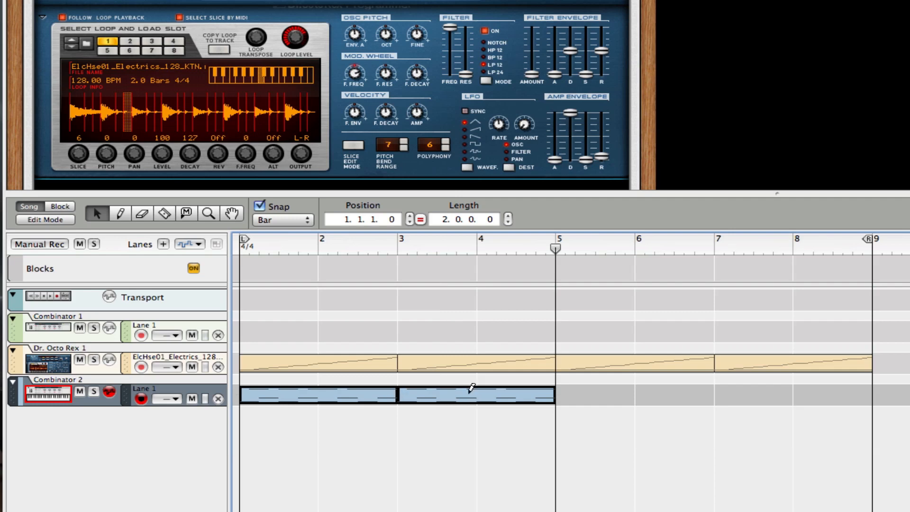
pyautogui.press('super+v')
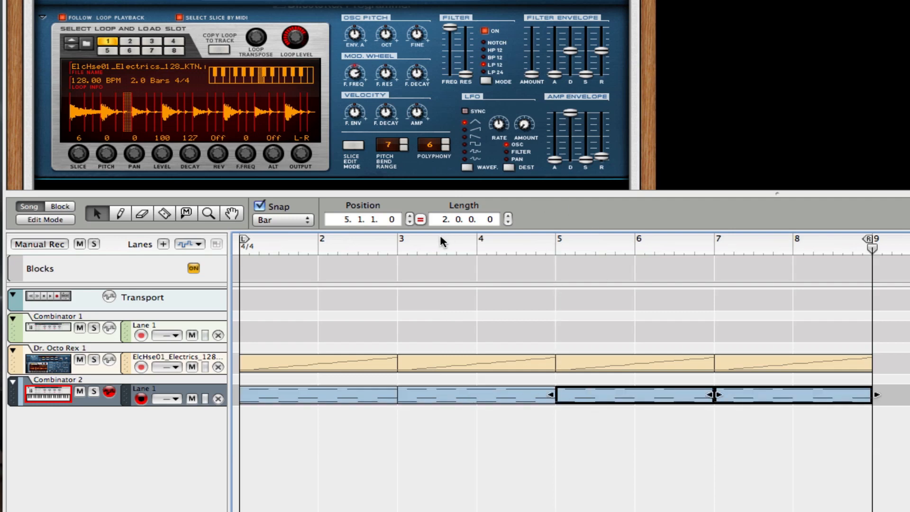
# Play the eight-bar arrangement from bar 1, then give the device rack more room.
pyautogui.moveTo(459, 241); pyautogui.dragTo(25, 213)
pyautogui.press('space')
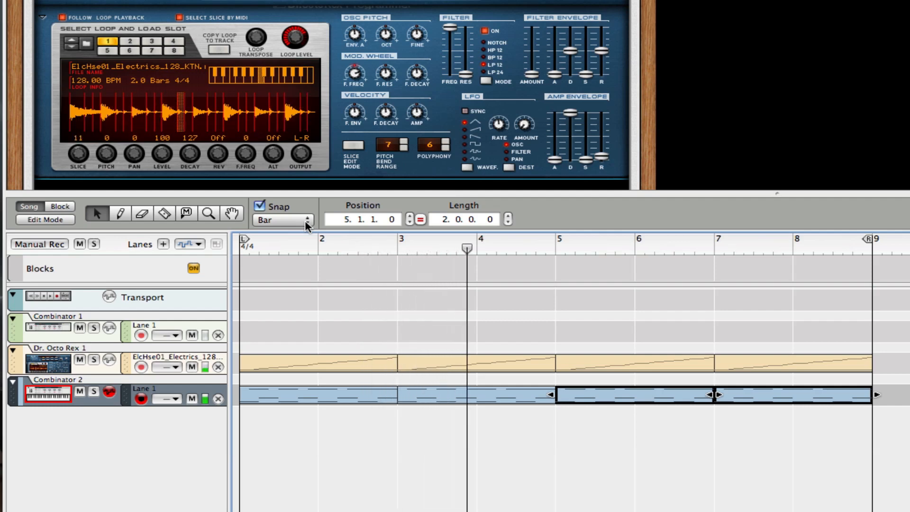
pyautogui.press('space')
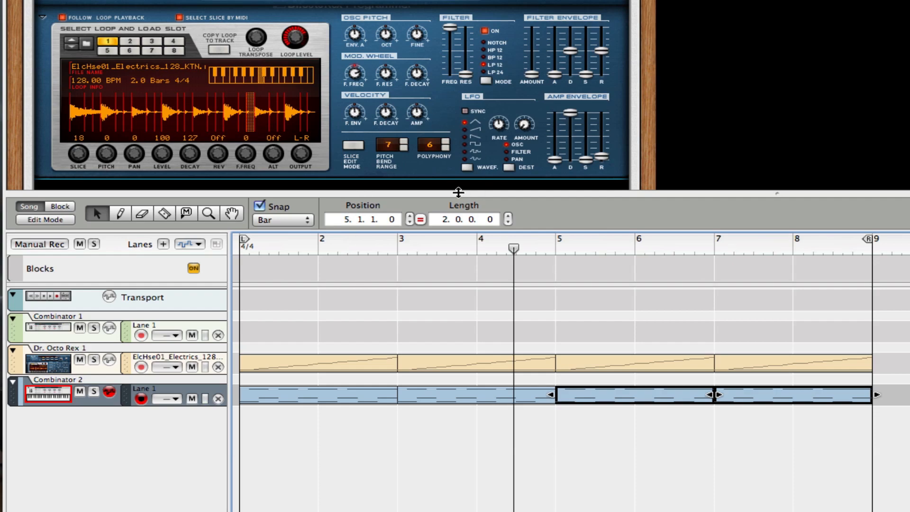
pyautogui.moveTo(456, 191); pyautogui.dragTo(438, 301)
pyautogui.rightClick(334, 161)
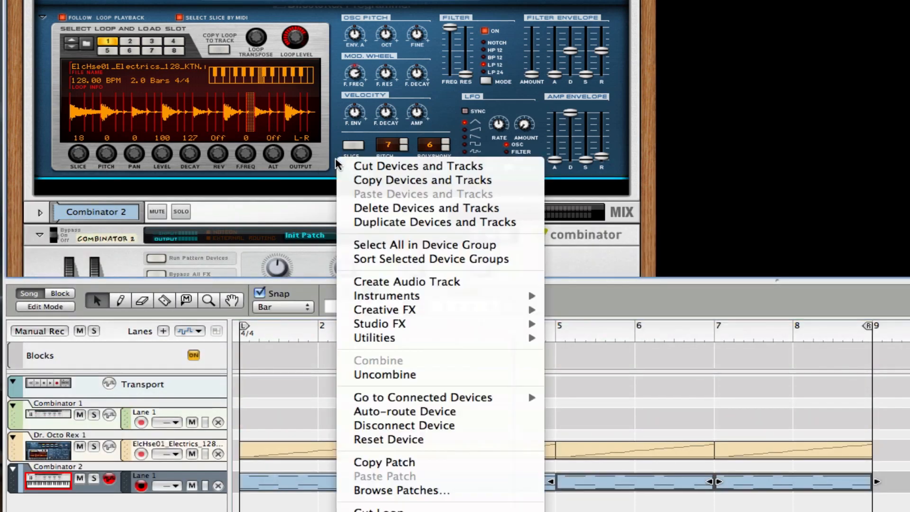
pyautogui.moveTo(512, 326)
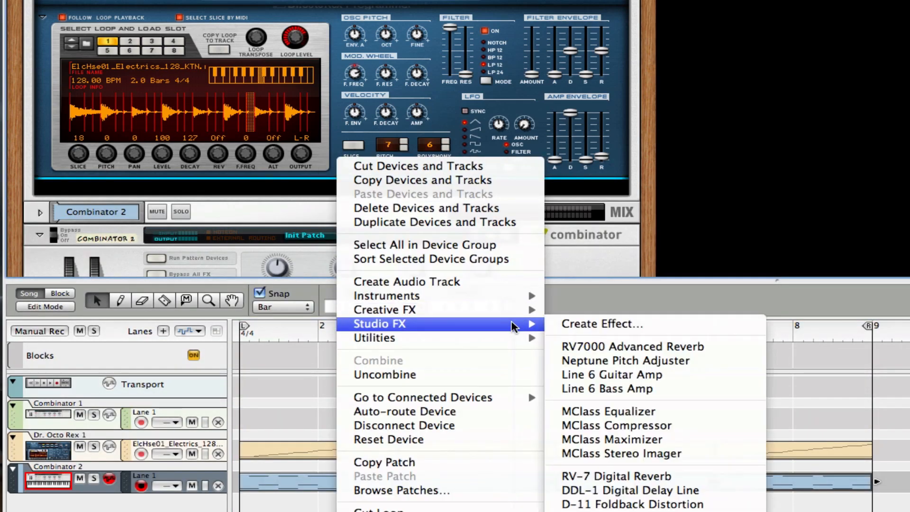
pyautogui.click(303, 156)
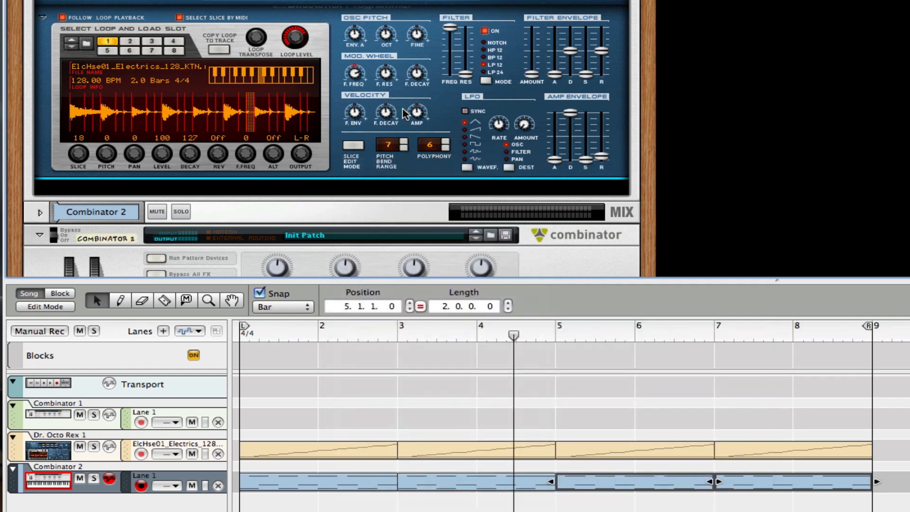
pyautogui.scroll(10, 365, 158)
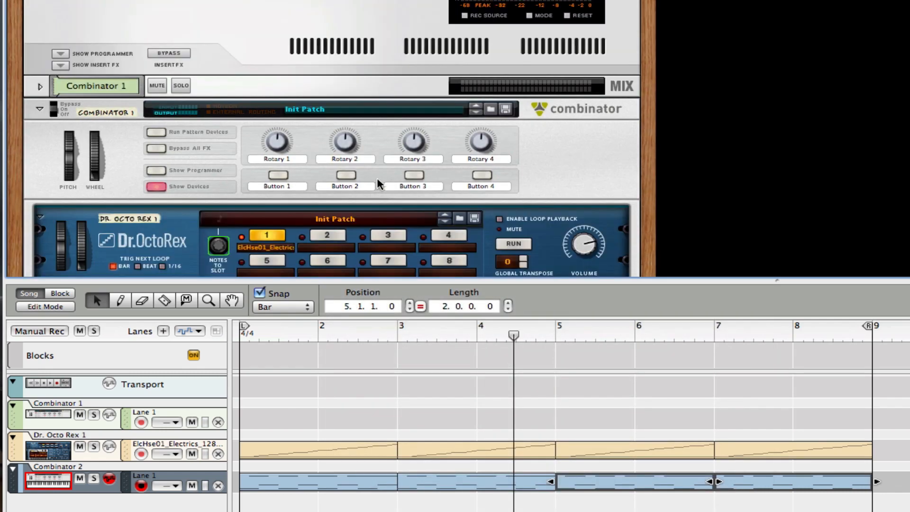
pyautogui.scroll(-5, 379, 184)
pyautogui.scroll(5, 379, 184)
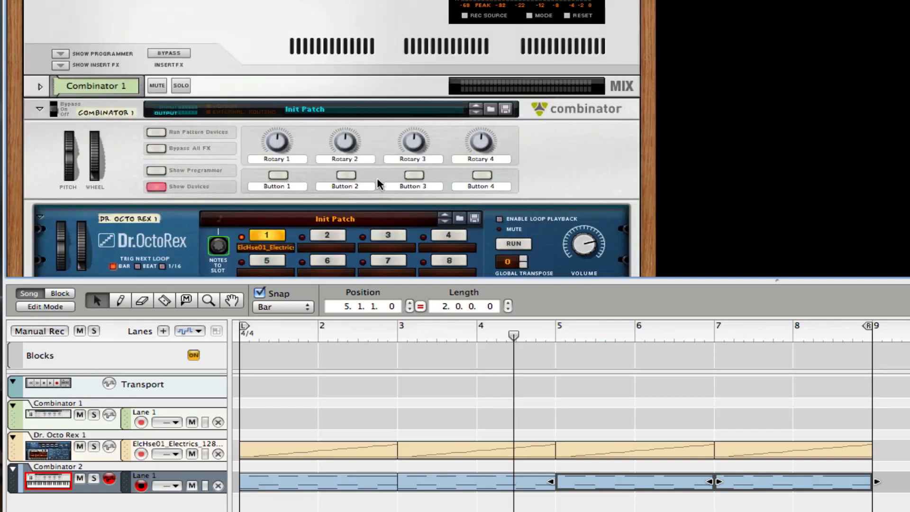